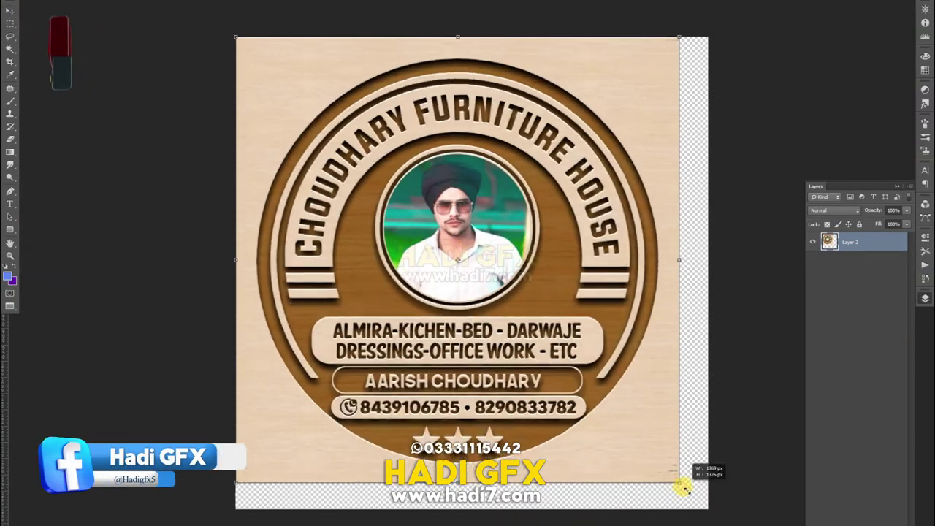
Step: Scale the furniture logo up until it fills the canvas
left_click_drag(563, 365, 707, 508)
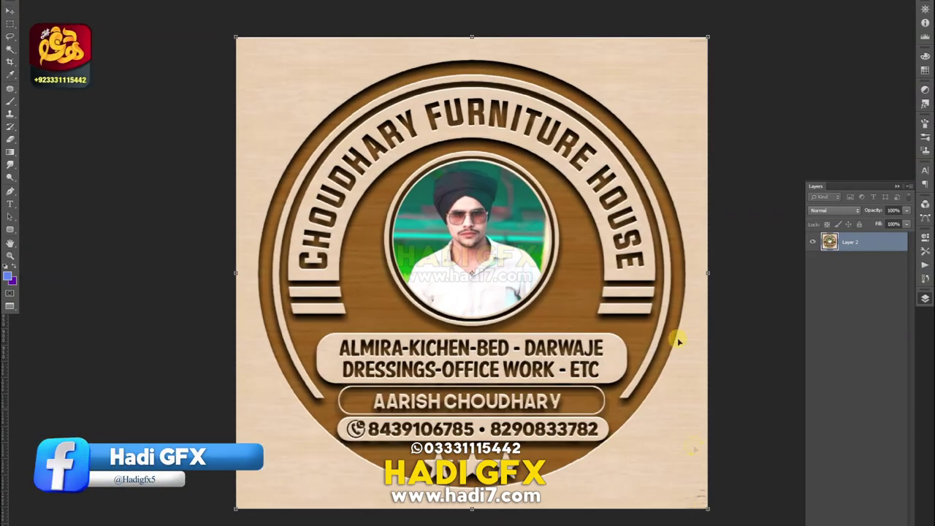
left_click_drag(707, 37, 710, 34)
key("Return")
Step: Add a stretched light-wood texture layer beneath the logo and hide the logo
key("ctrl+shift+alt+n")
mouse_move(253, 275)
left_mouse_down()
mouse_move(365, 262)
mouse_move(706, 269)
left_mouse_up()
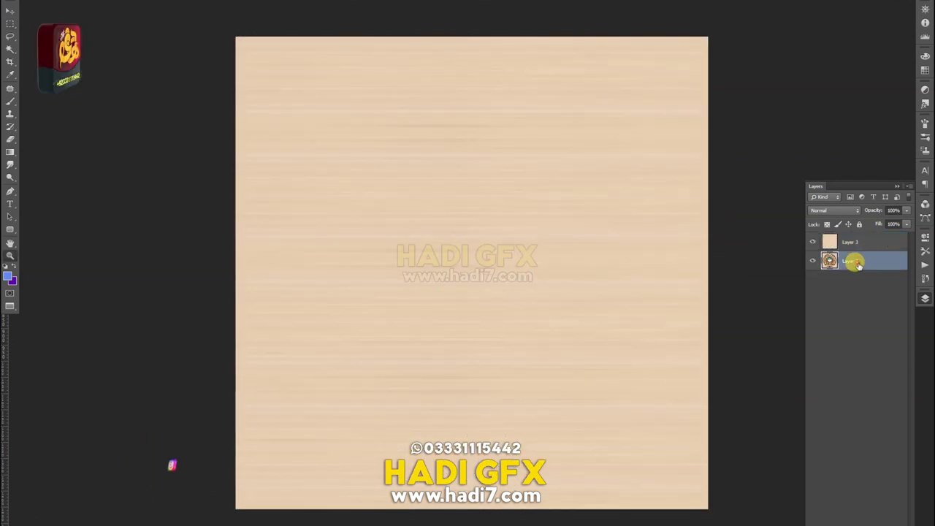
left_click_drag(856, 265, 855, 241)
left_click(869, 260)
left_click(812, 242)
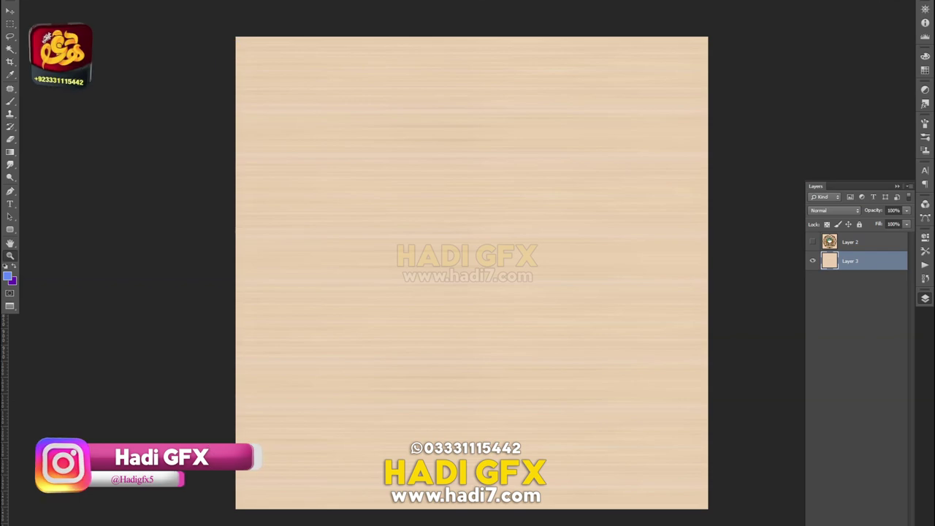
Step: Soften the wood texture with a slight Gaussian Blur, then show the logo again
left_click(155, 2)
left_click(332, 146)
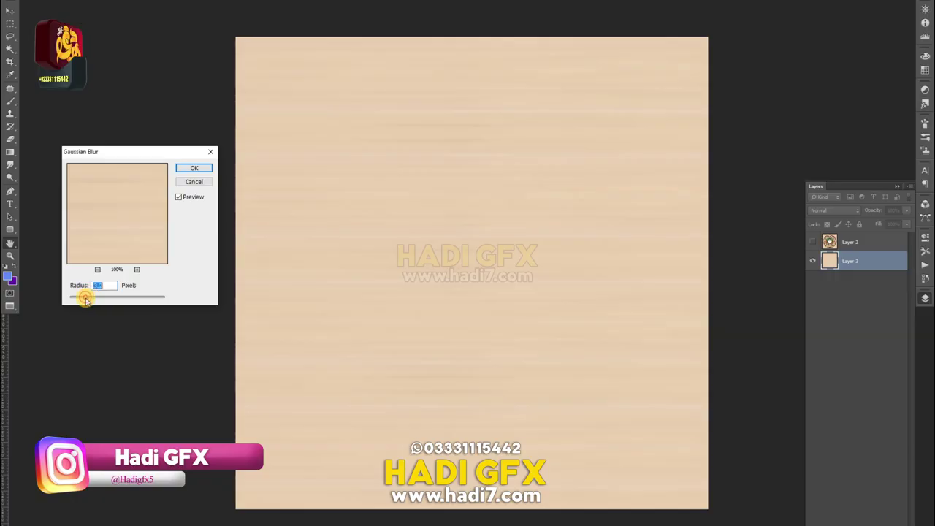
key("Return")
left_click(847, 242)
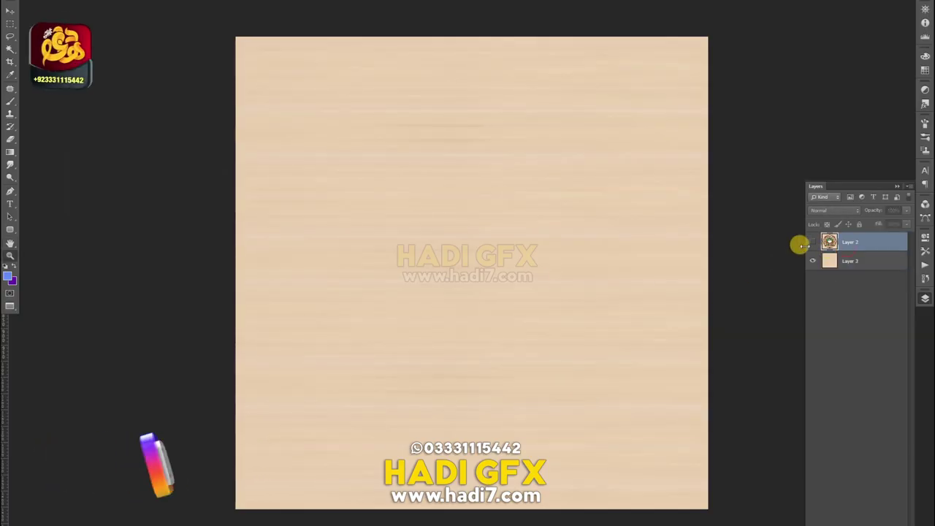
left_click(812, 242)
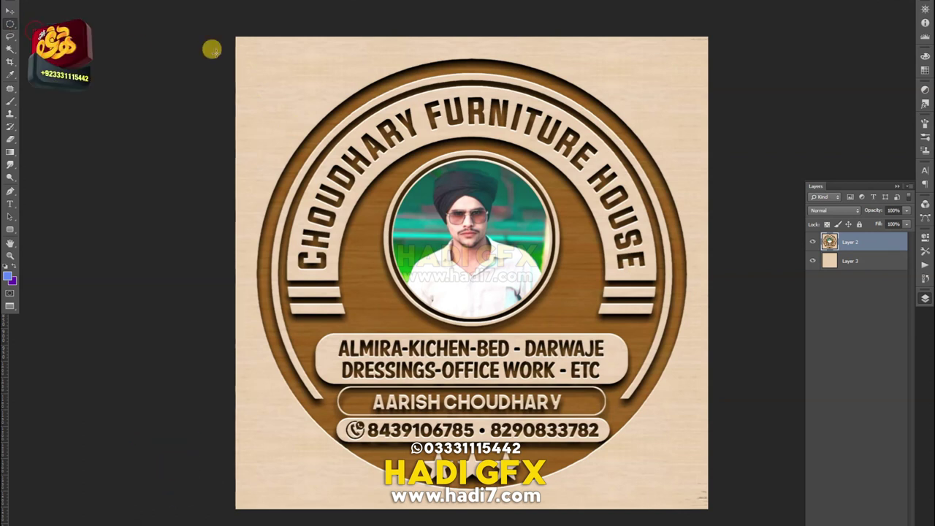
Step: Copy a circular area of the wood onto a new top layer and move it down
left_click_drag(636, 394, 715, 484)
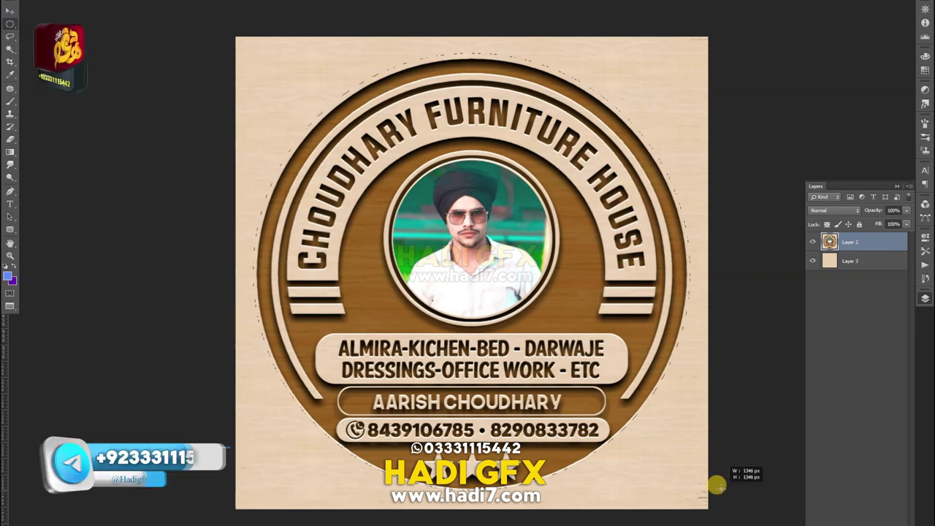
left_click(846, 265)
key("ctrl+j")
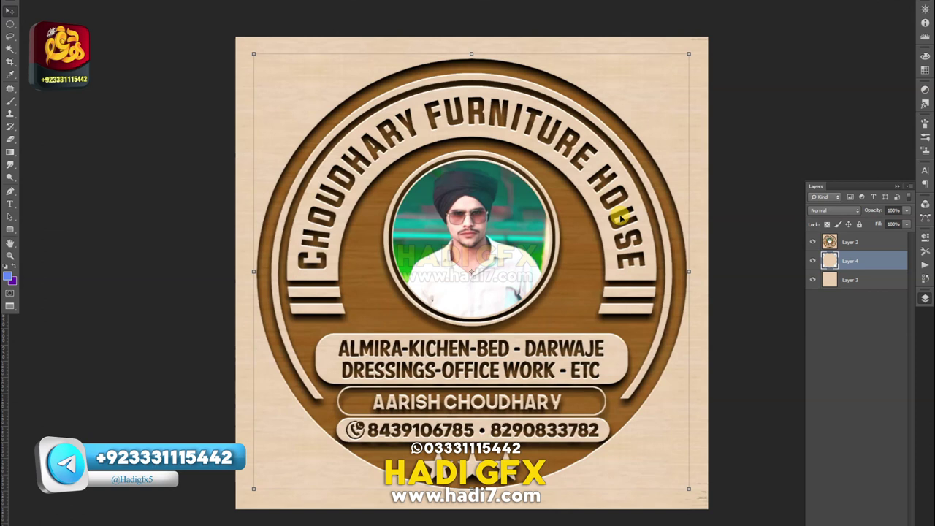
key("ctrl+bracketright")
key("ctrl+t")
left_click_drag(521, 96, 503, 215)
key("Return")
Step: Abandon a lightness change and reposition the wood circle lower over the logo
key("ctrl+u")
left_click_drag(597, 356, 573, 356)
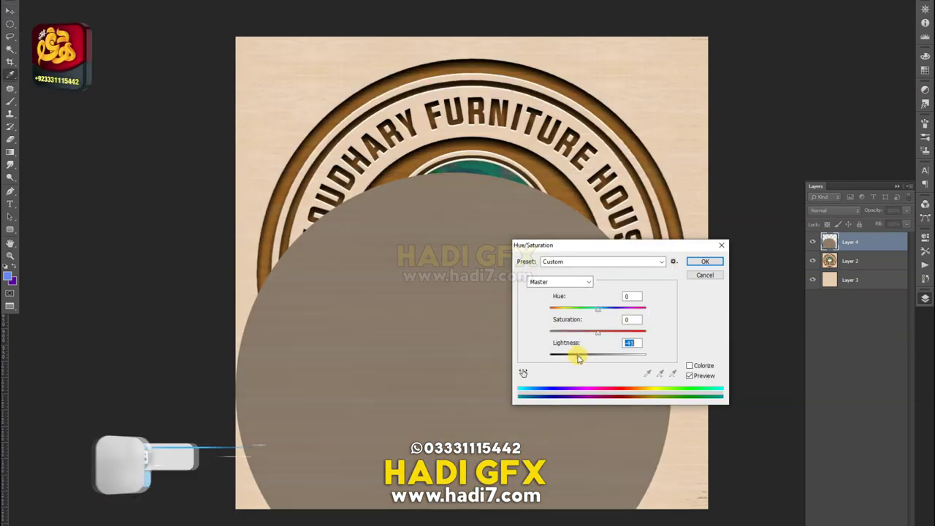
key("Escape")
key("ctrl+t")
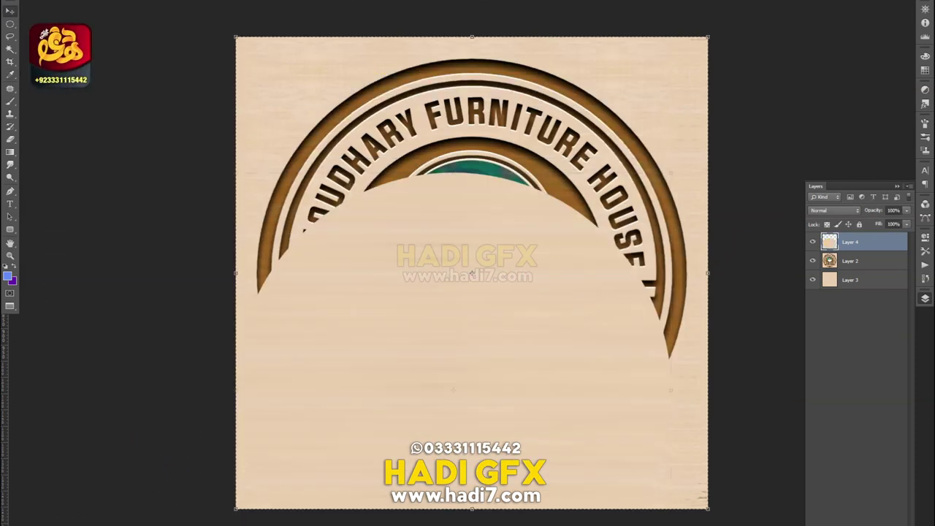
key("ctrl+z")
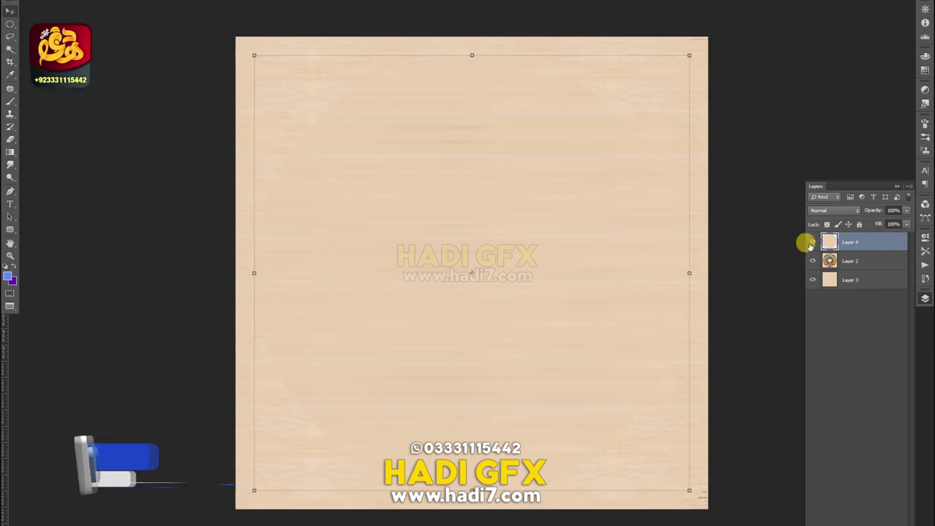
left_click(812, 242)
left_click(812, 242)
left_click_drag(555, 82, 578, 174)
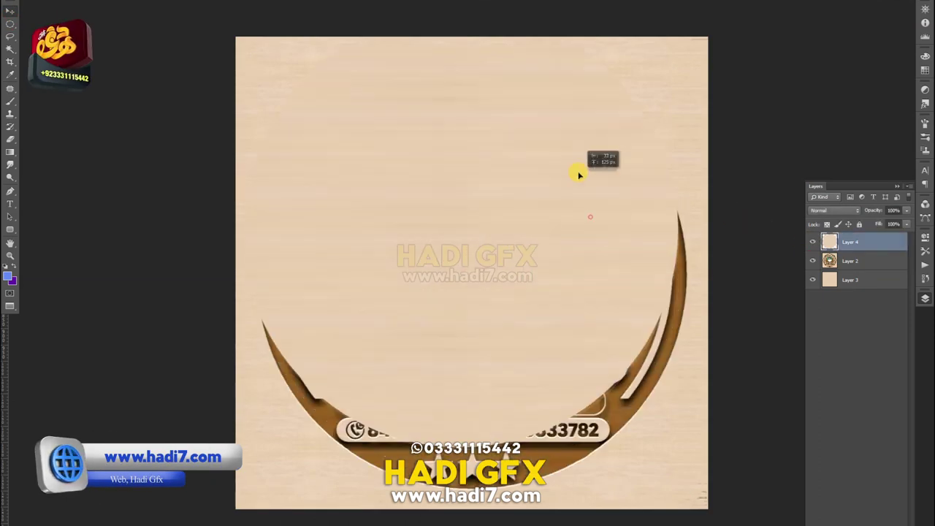
Step: Give the wood circle a dark brown Color Overlay at about 85% opacity
double_click(826, 238)
left_click(258, 402)
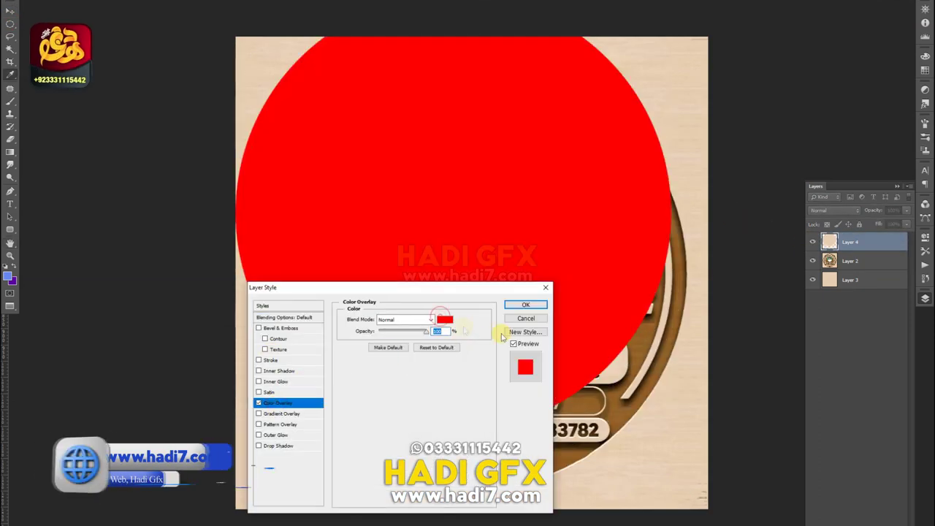
left_click(445, 319)
left_click(240, 411)
left_click(261, 426)
left_click(376, 349)
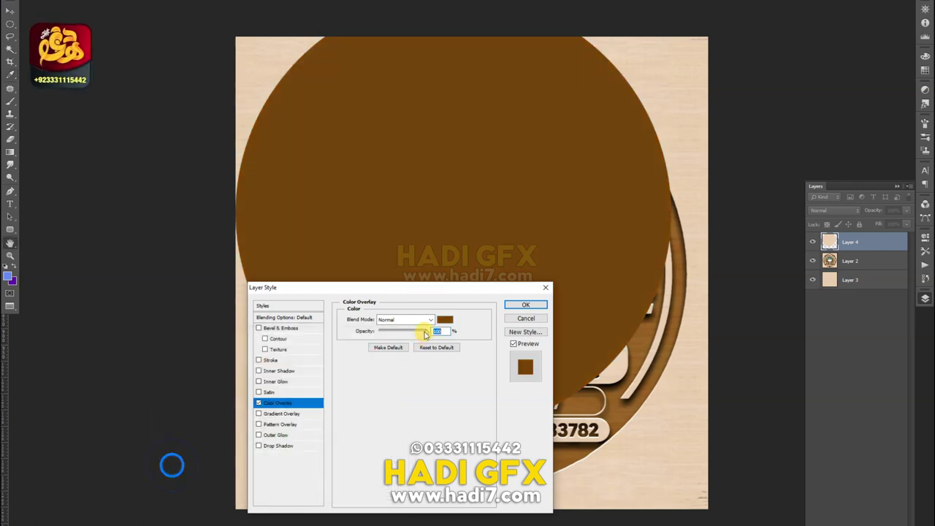
left_click_drag(425, 334, 419, 334)
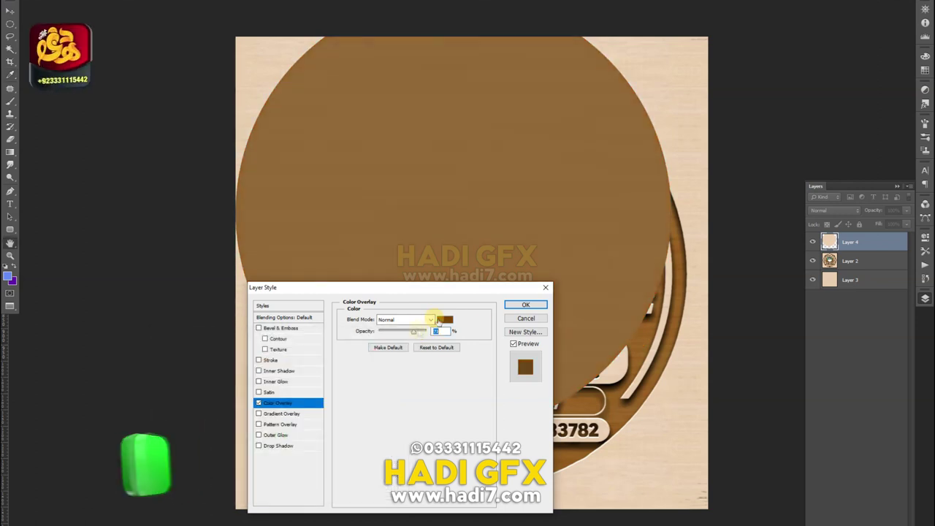
left_click(525, 304)
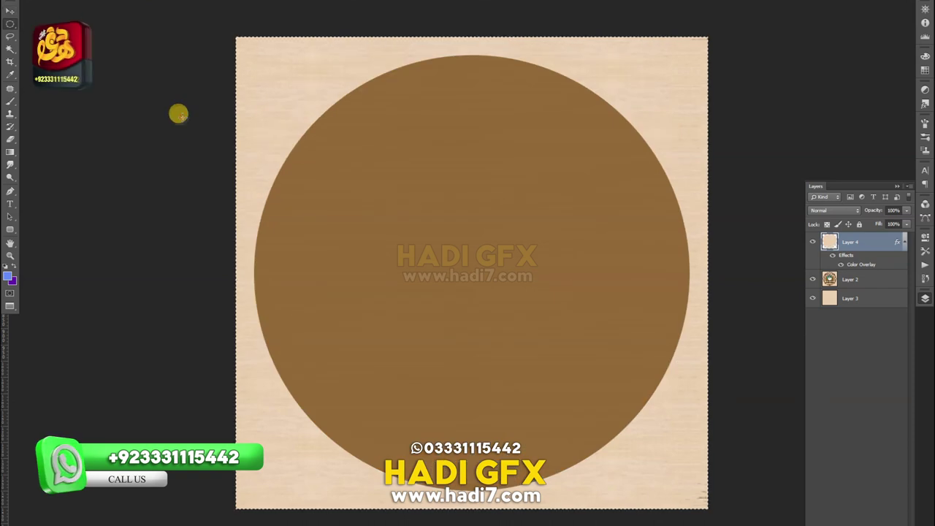
Step: Raise the circle's Levels black input to 20 and its saturation to +21
key("ctrl+l")
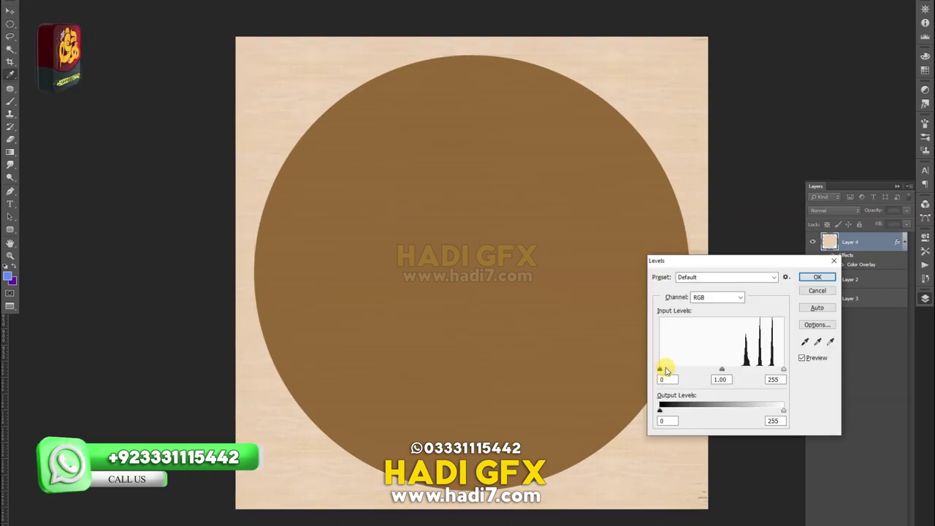
left_click_drag(665, 370, 669, 370)
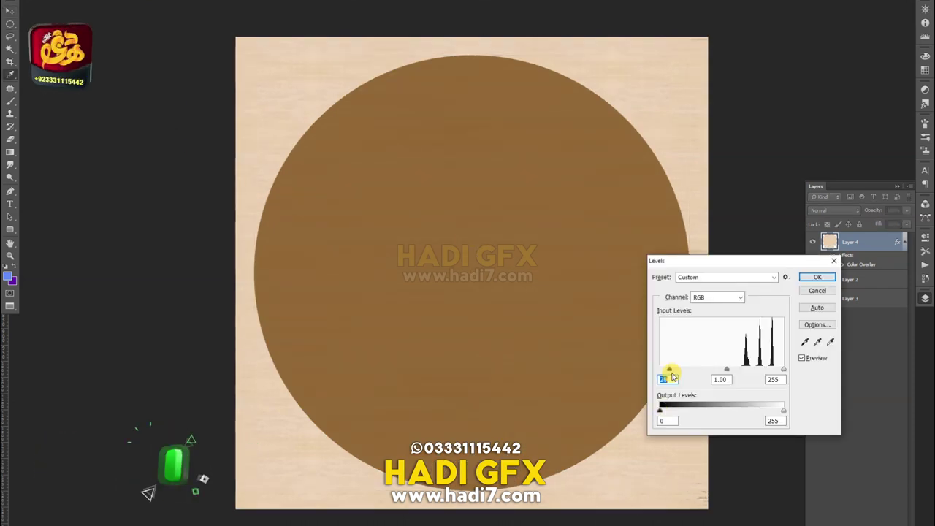
key("Return")
key("ctrl+u")
left_click_drag(605, 330, 607, 331)
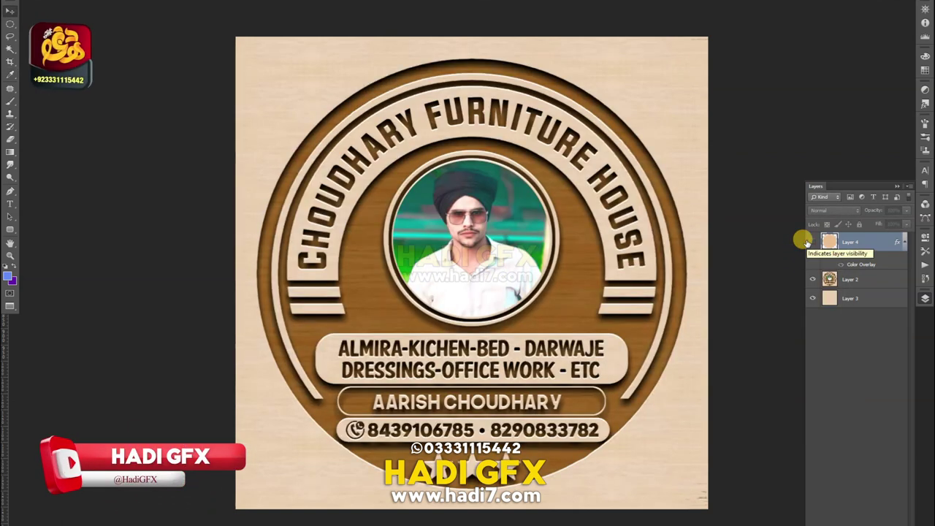
left_click(809, 242)
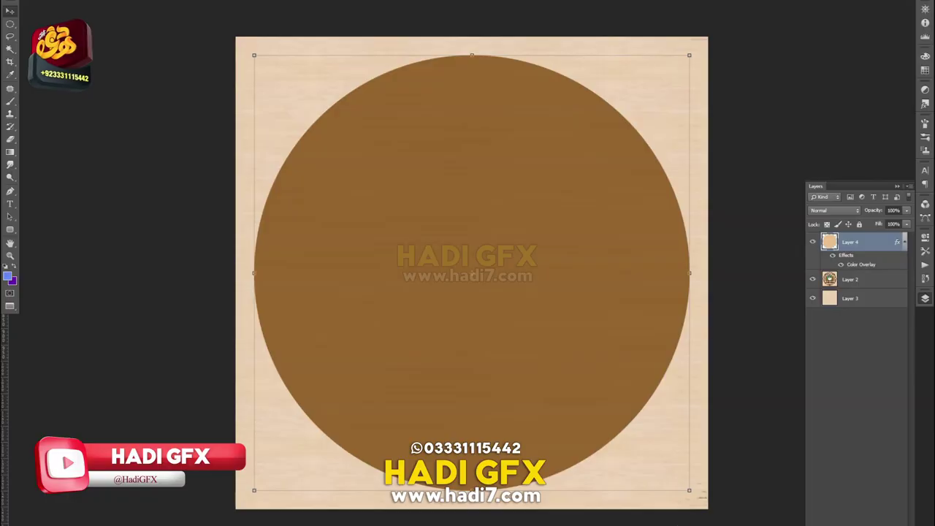
Step: Merge the circle's overlay into its pixels and darken it further with Levels
key("m")
key("ctrl+j")
key("ctrl+l")
left_click_drag(659, 369, 668, 369)
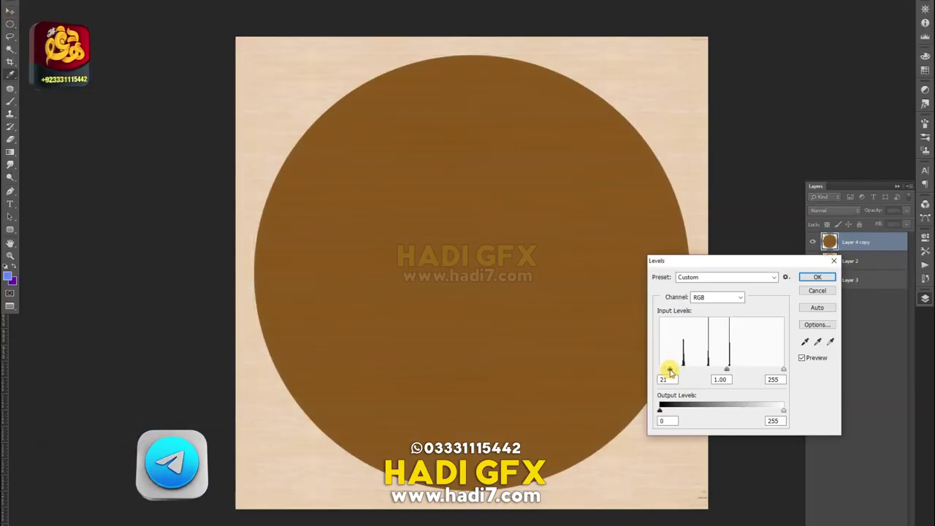
left_click_drag(731, 369, 738, 368)
key("Return")
key("z")
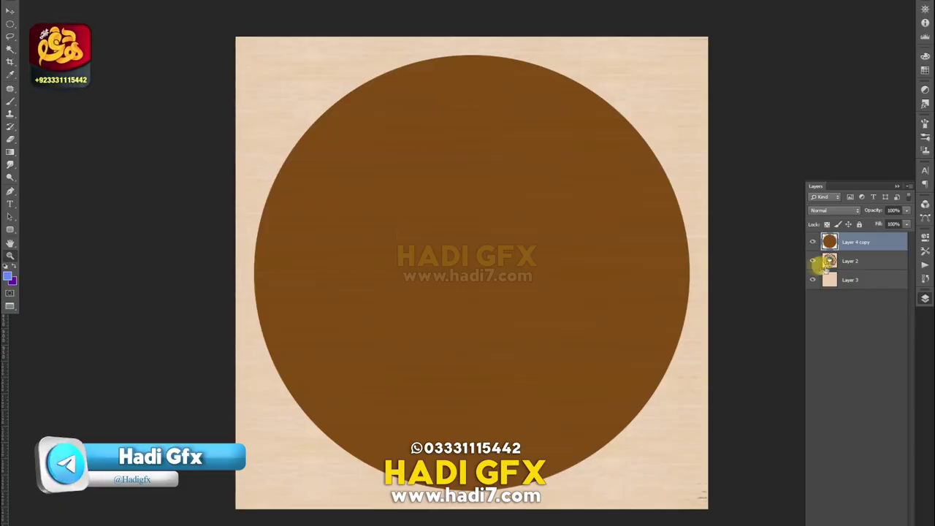
Step: Delete the original logo layer, leaving the brown circle layer selected
left_click(847, 260)
key("Delete")
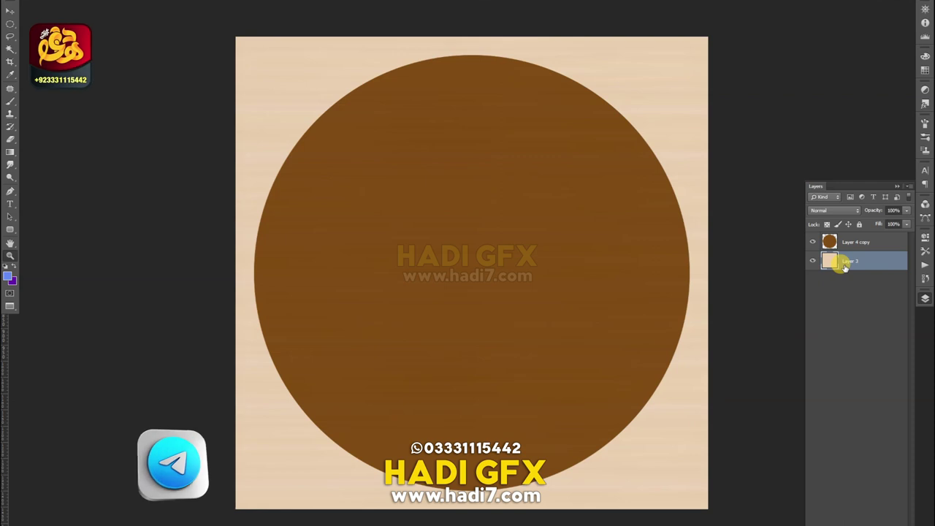
left_click(847, 242)
Step: Duplicate the brown circle and clip the copy to the circle below
key("ctrl+j")
key("ctrl+t")
left_click_drag(689, 52, 683, 61)
key("Escape")
right_click(874, 242)
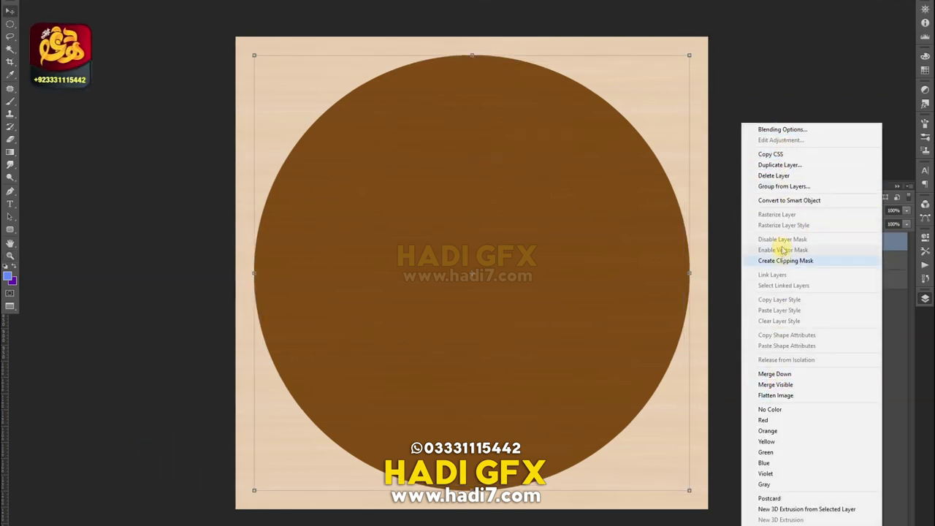
left_click(785, 260)
left_click(812, 241)
left_click(850, 261)
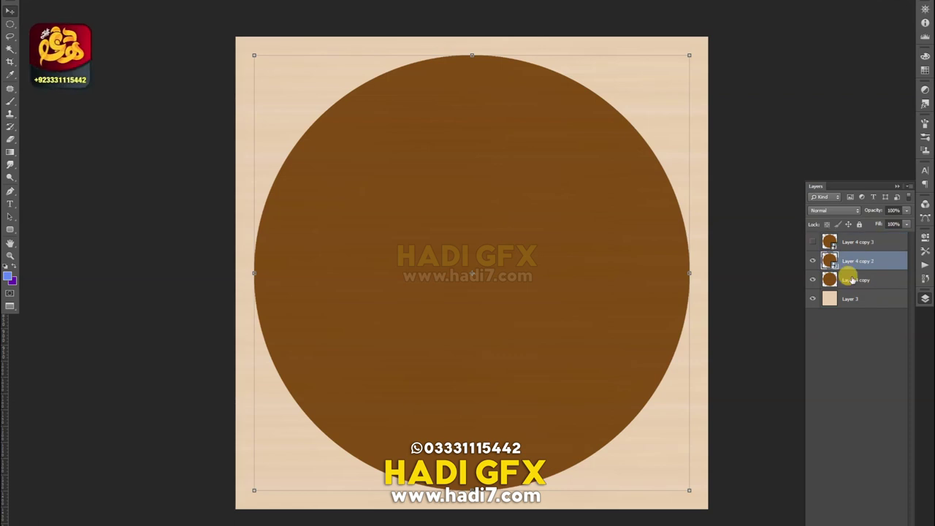
Step: Group the circle, shrink a copy, and delete its inner area to leave a ring
key("ctrl+g")
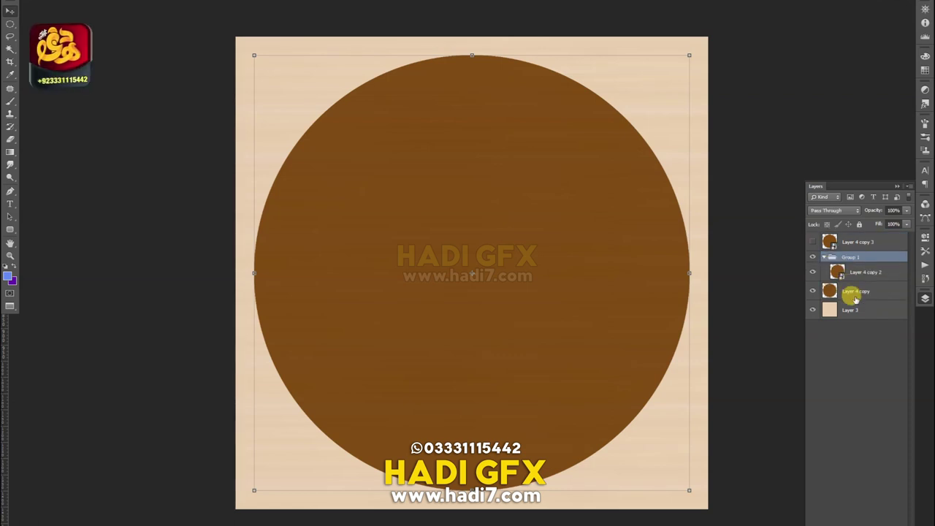
left_click(855, 309)
left_click_drag(855, 310, 860, 283)
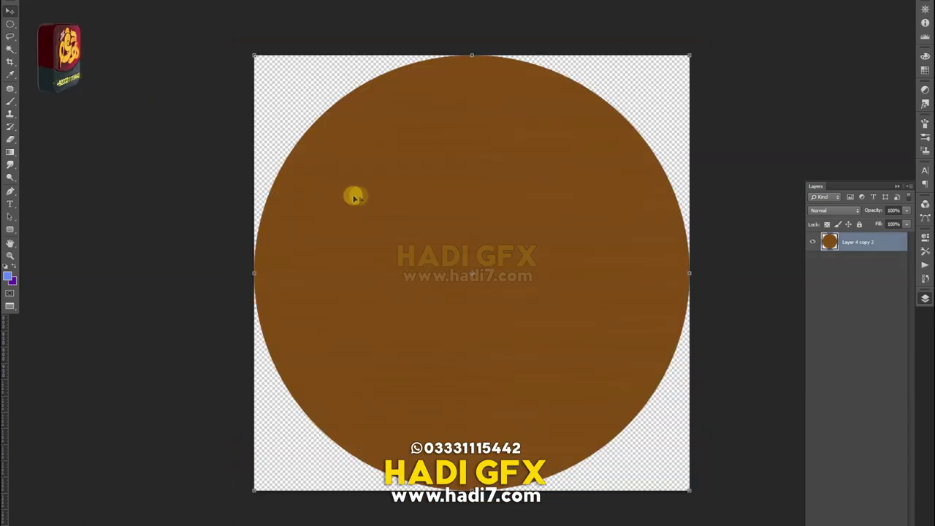
left_click_drag(688, 55, 670, 73)
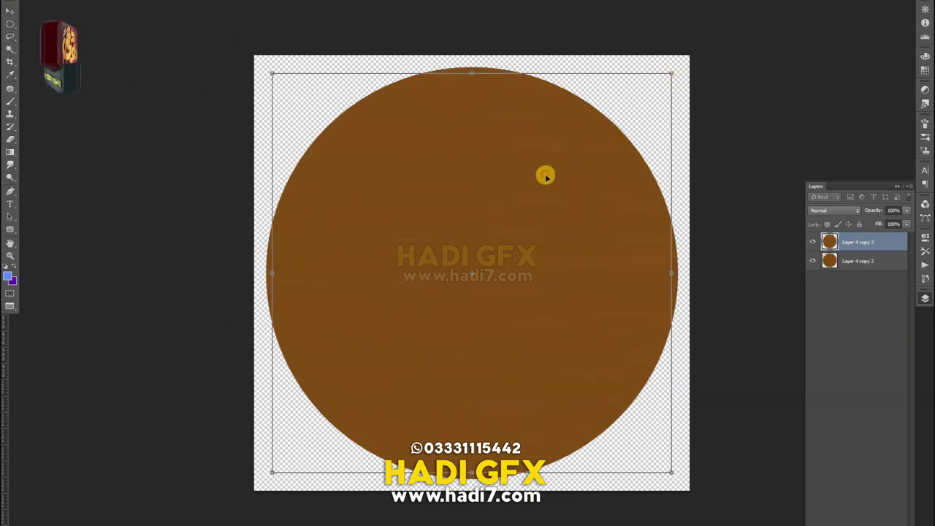
left_click(828, 244, "ctrl")
key("Delete")
Step: Duplicate the ring and scale the copy into a smaller inner ring
key("ctrl+j")
left_click_drag(676, 67, 663, 81)
key("ctrl+j")
key("ctrl+z")
key("ctrl+z")
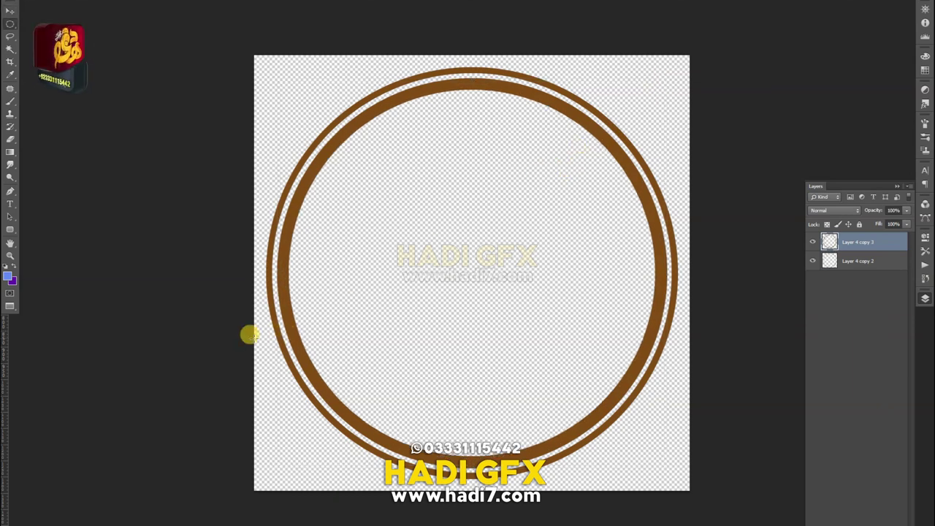
Step: Open a gap at the bottom of the rings, enlarge HADI GFX and the phone number, and box the number
left_click_drag(677, 461, 497, 369)
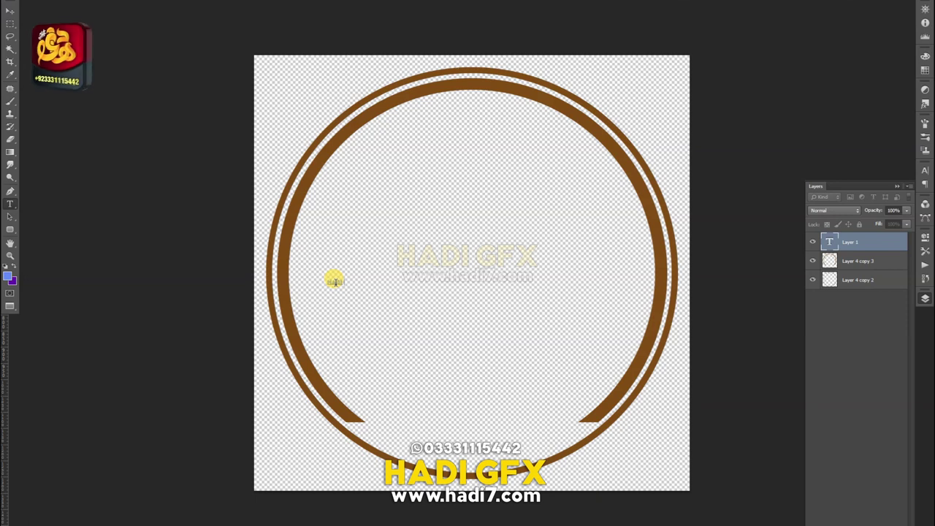
left_click_drag(319, 284, 590, 282)
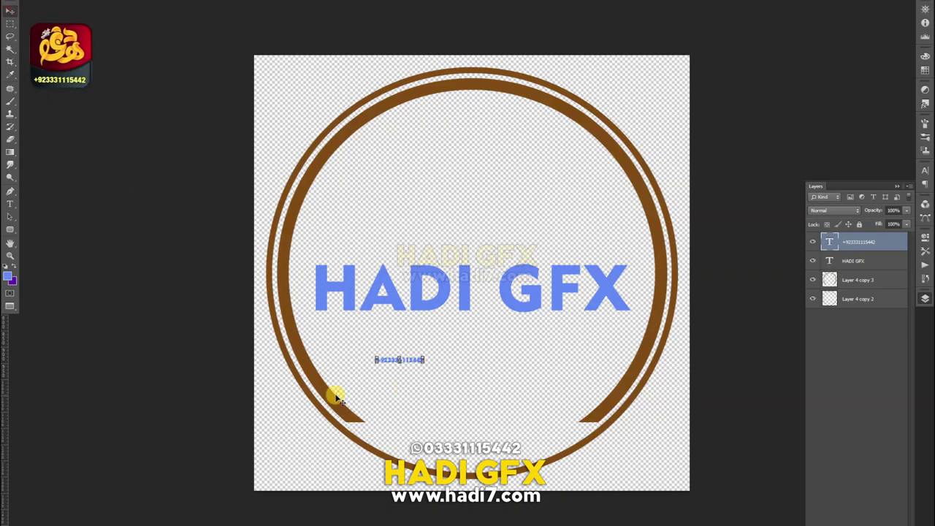
left_click_drag(422, 358, 568, 344)
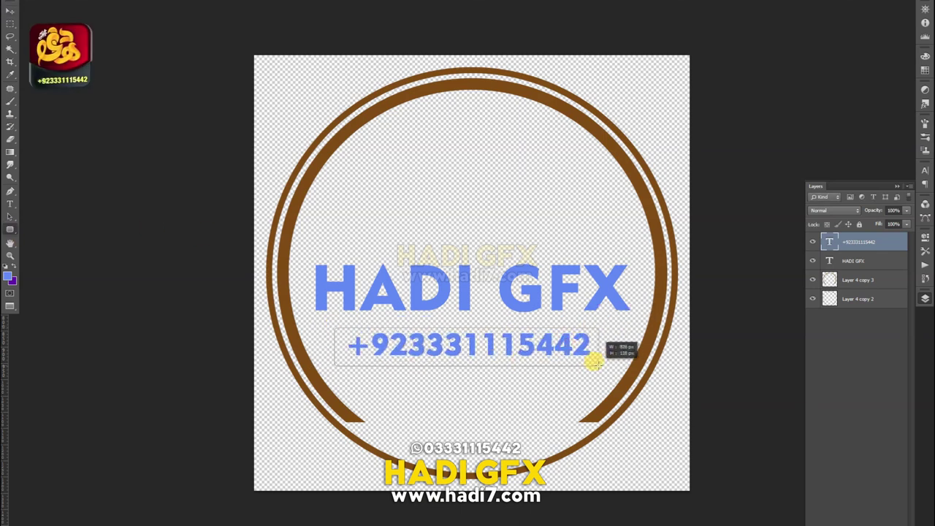
left_click_drag(594, 360, 601, 365)
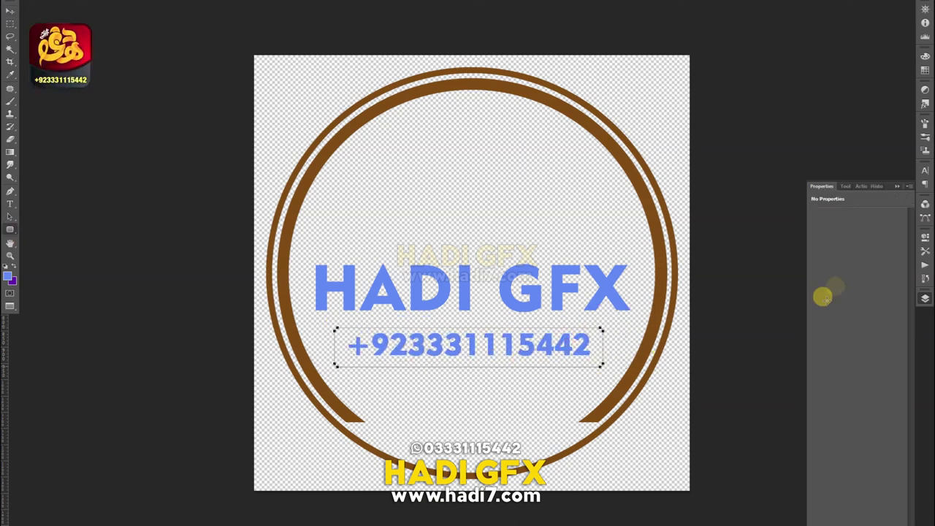
Step: Fill the rounded rectangle with a brown Solid Color layer and delete the leftover shape
left_click(923, 299)
left_click(650, 300)
left_click(468, 182)
left_click(862, 520)
left_click(867, 324)
key("Return")
left_click(848, 242)
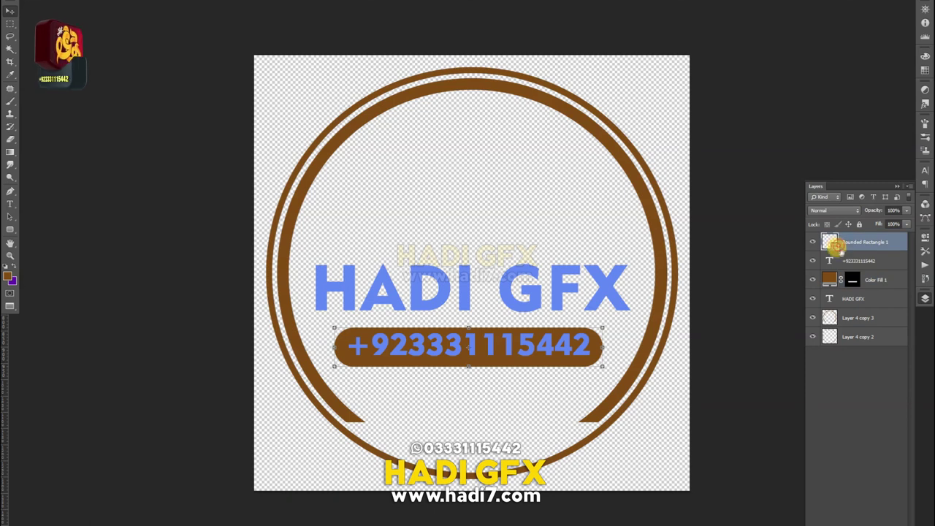
key("Delete")
Step: Cut the phone number out of the brown bar and enlarge the bar
left_click_drag(867, 265, 853, 245)
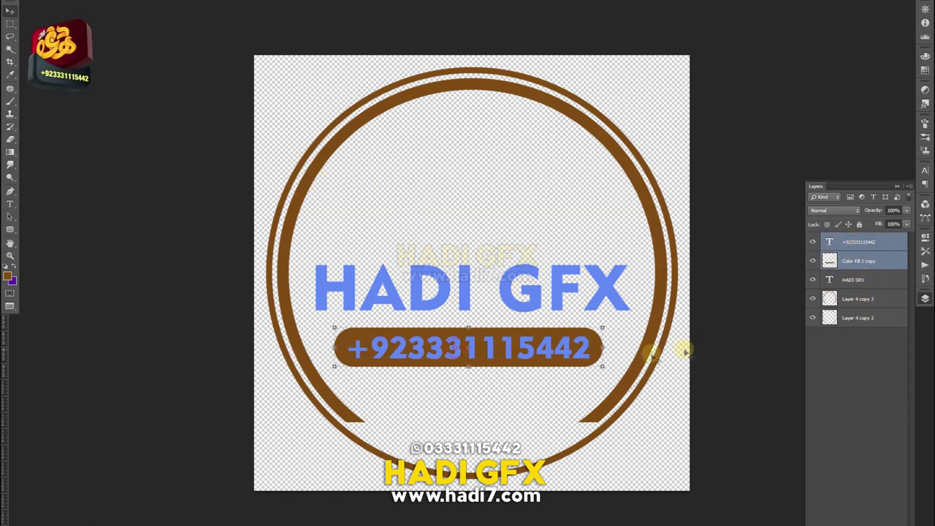
left_click(555, 349)
left_click(495, 190)
key("Delete")
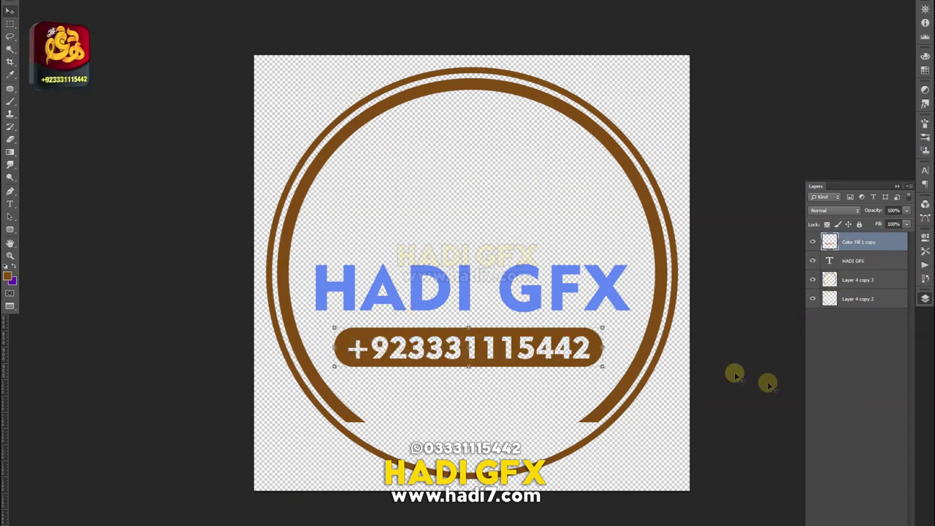
left_click_drag(603, 328, 612, 330)
key("Return")
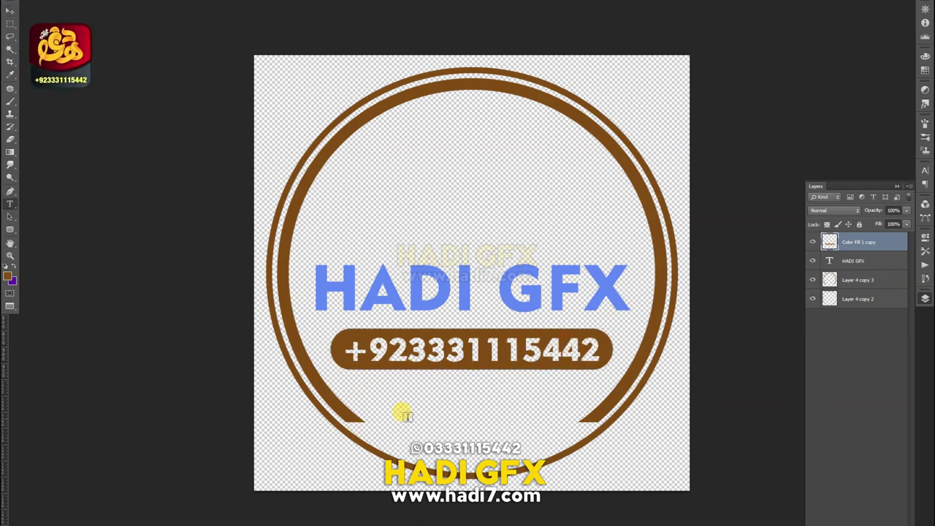
Step: Add large brown HADI text positioned under the number bar
left_click(404, 414)
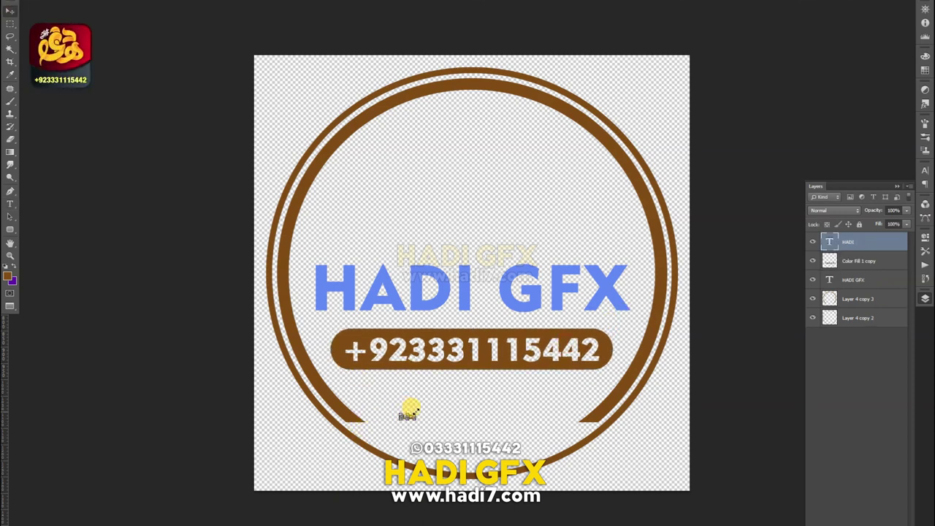
left_click_drag(411, 409, 599, 334)
left_click_drag(475, 387, 475, 408)
key("Return")
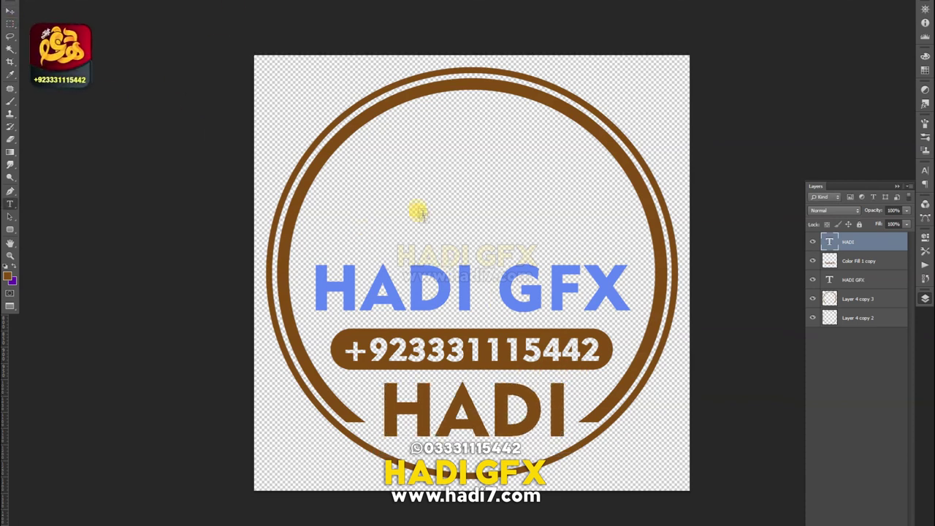
Step: Add a large brown HG monogram placed above HADI GFX
left_click(421, 213)
key("ctrl+t")
left_click_drag(424, 188, 534, 129)
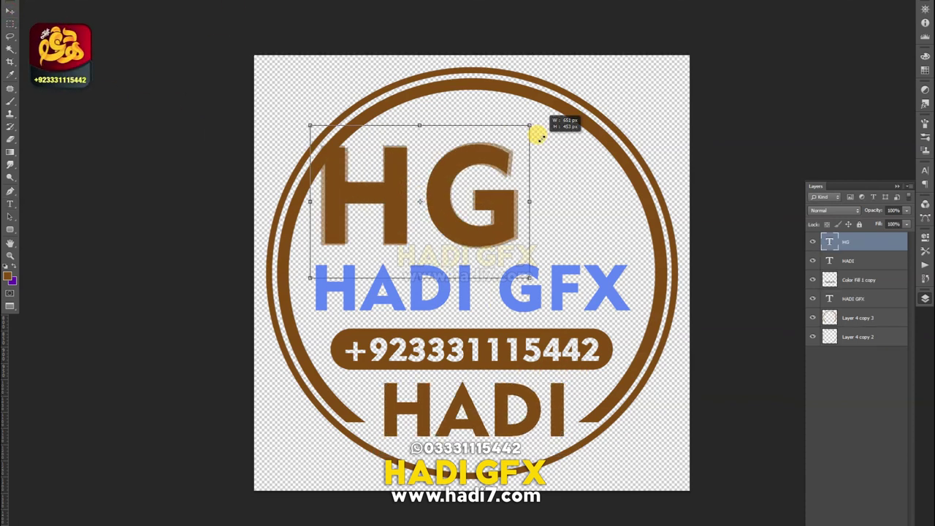
left_click_drag(441, 220, 499, 208)
key("Return")
key("ctrl+t")
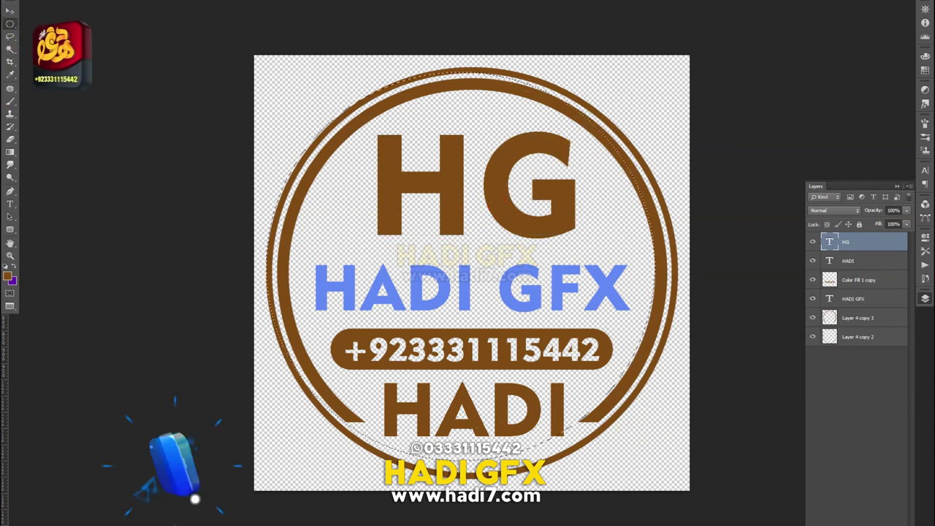
Step: Add a brown Solid Color fill, merge it with a duplicate, and shrink it inside the rings
left_click(860, 517)
left_click(859, 324)
key("ctrl+bracketleft")
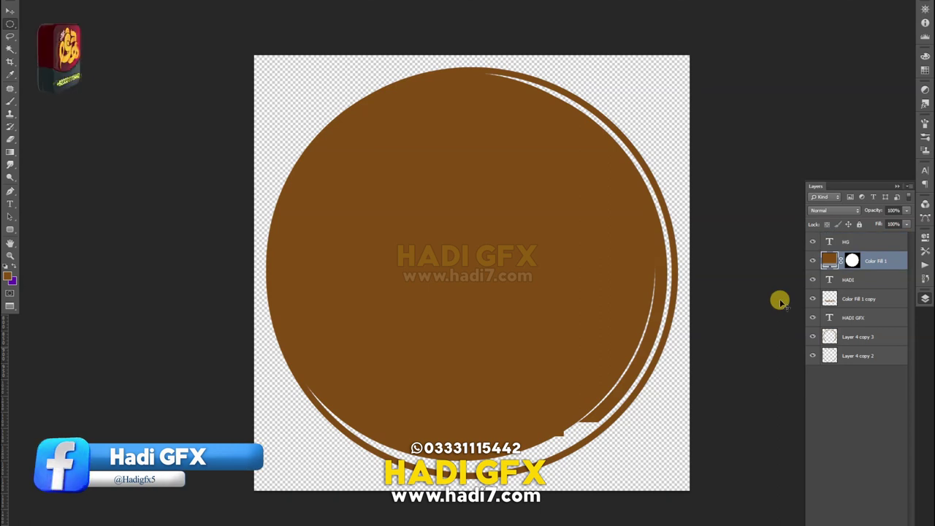
key("ctrl+j")
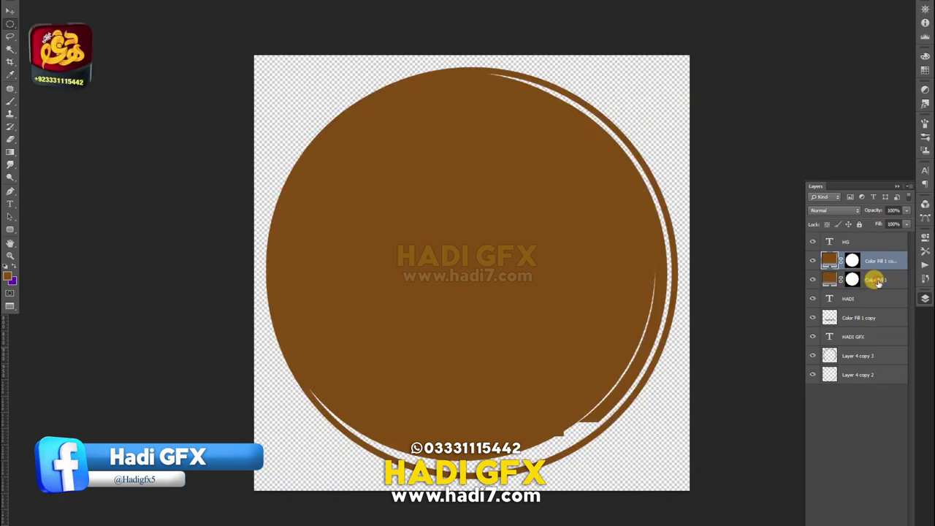
key("ctrl+e")
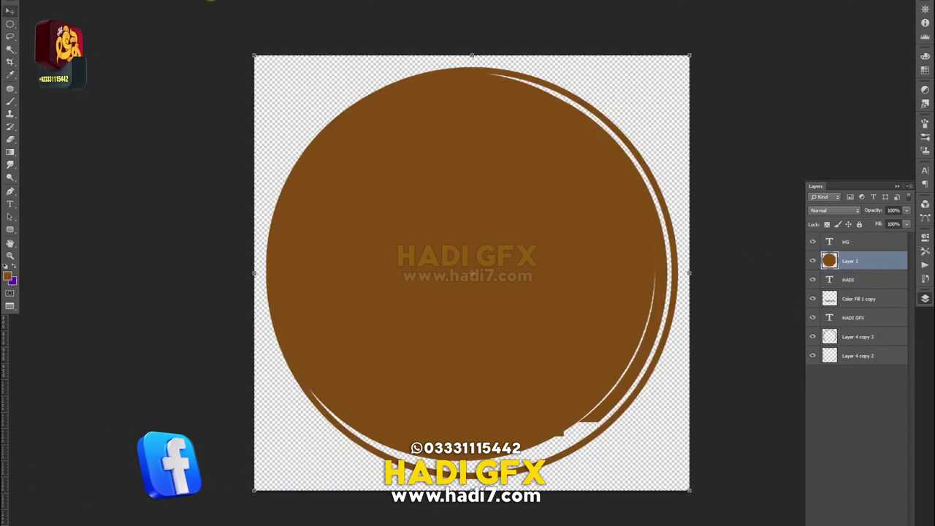
key("ctrl+t")
left_click_drag(688, 56, 661, 135)
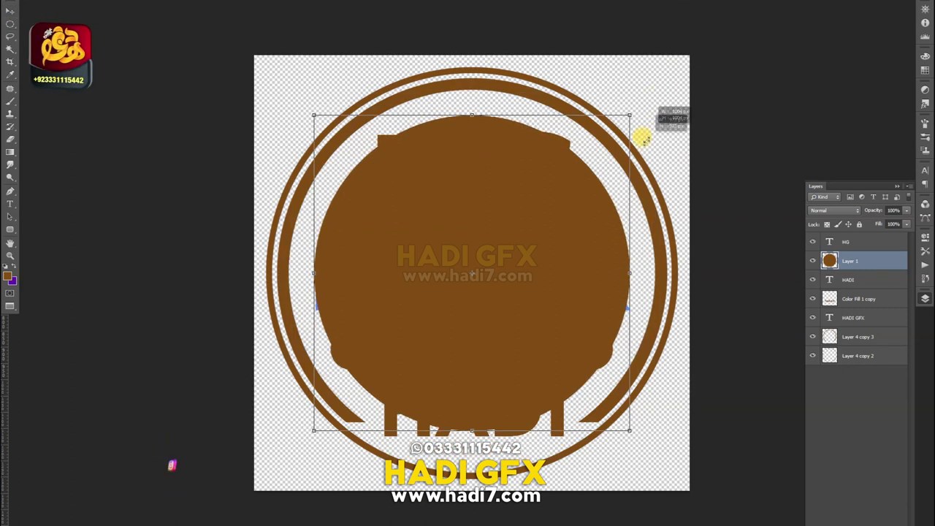
key("Return")
Step: Darken the circle to dark brown and send it to the bottom of the stack
key("ctrl+u")
left_click_drag(563, 349, 555, 353)
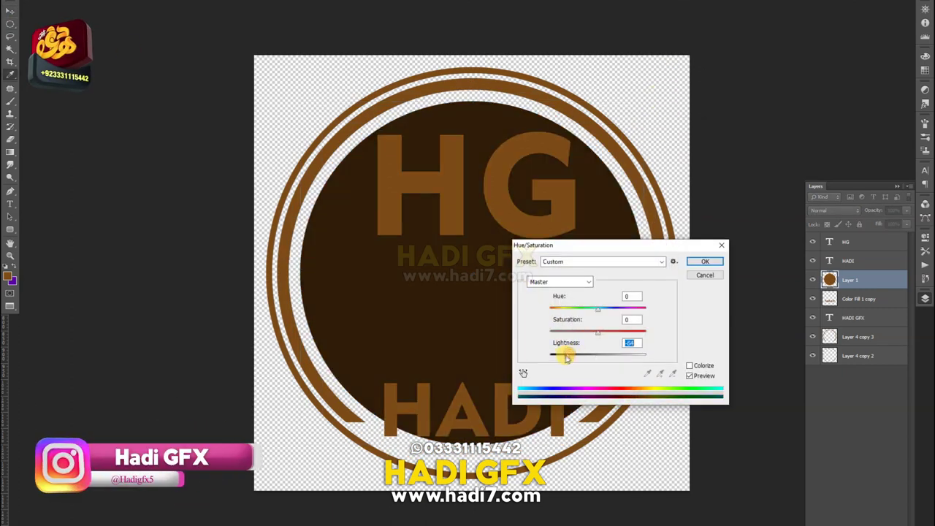
key("Return")
left_click(517, 216)
left_click(613, 286)
key("ctrl+shift+bracketleft")
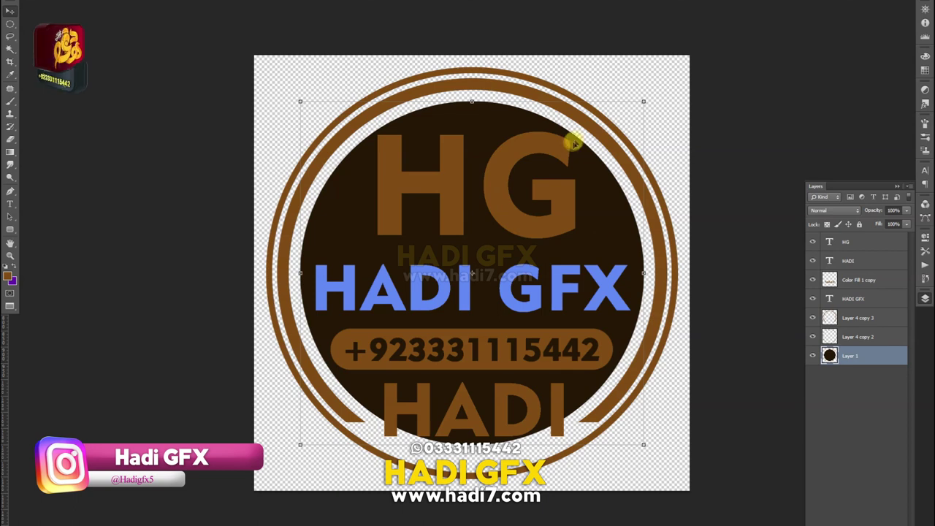
Step: Lower HG by 30 px, knock the letters out of the disc, and delete its lower half
left_click_drag(543, 188, 506, 170)
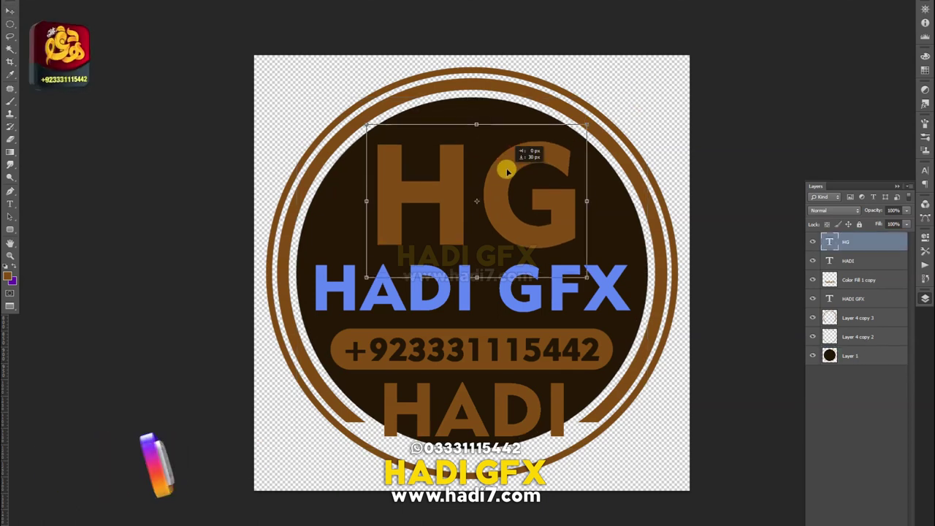
left_click(861, 241, "ctrl")
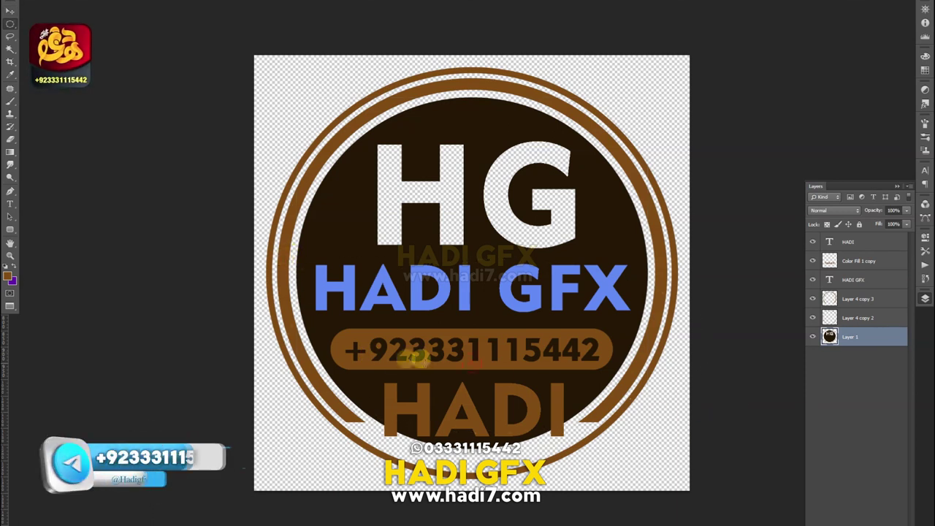
left_click_drag(284, 254, 688, 453)
key("Delete")
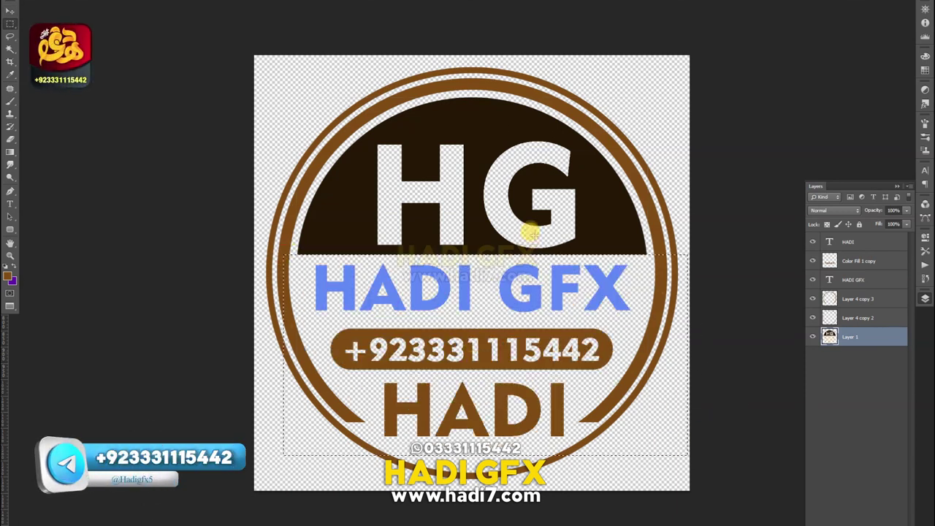
Step: Merge the badge into one layer and recolour it dark grey with Hue/Saturation
key("ctrl+shift+e")
key("ctrl+u")
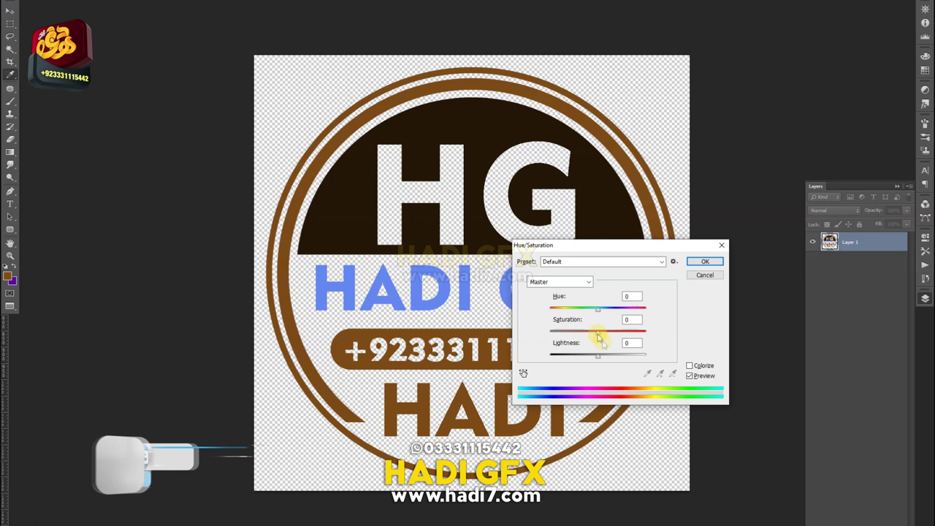
key("Return")
key("ctrl+u")
left_click_drag(594, 348, 604, 349)
Step: Give Layer 4 copy 2 a 2 px black outside Stroke and a Drop Shadow at distance 11
key("Return")
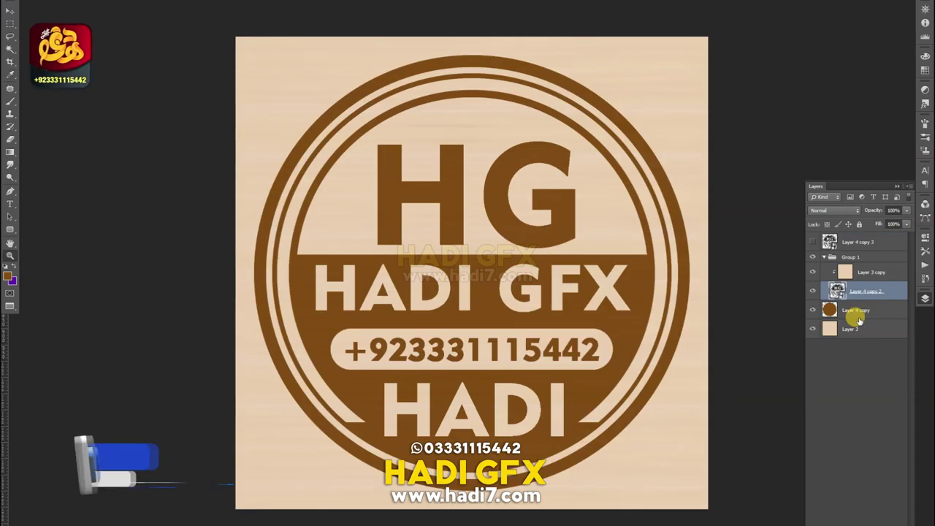
double_click(895, 290)
left_click(276, 359)
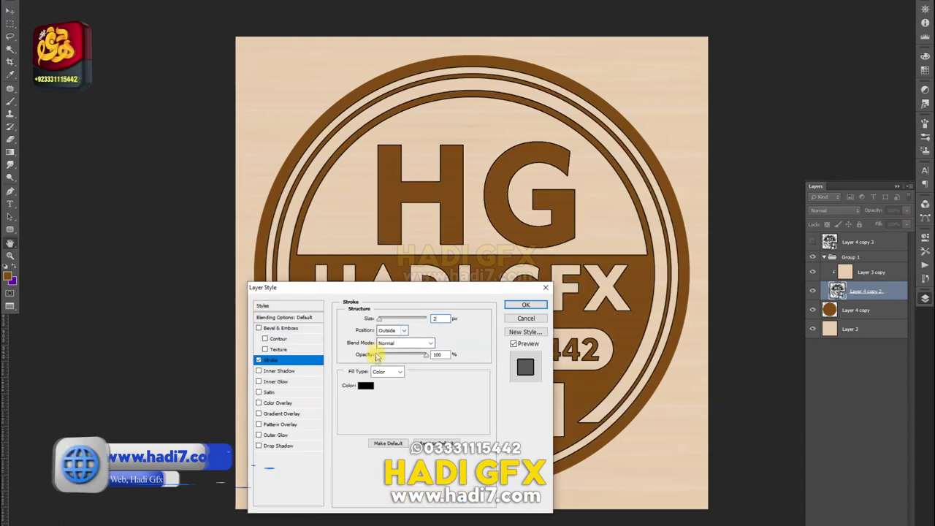
left_click(272, 445)
left_click_drag(385, 365, 392, 386)
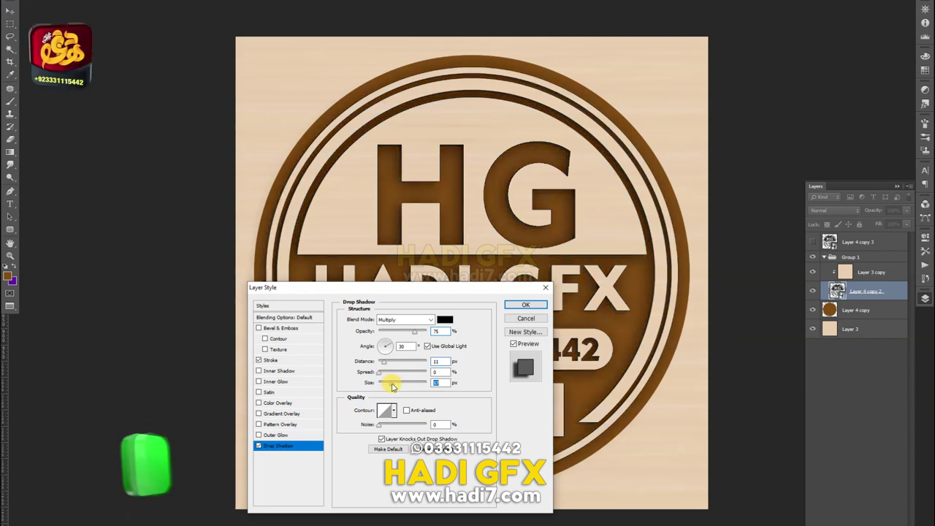
left_click(525, 304)
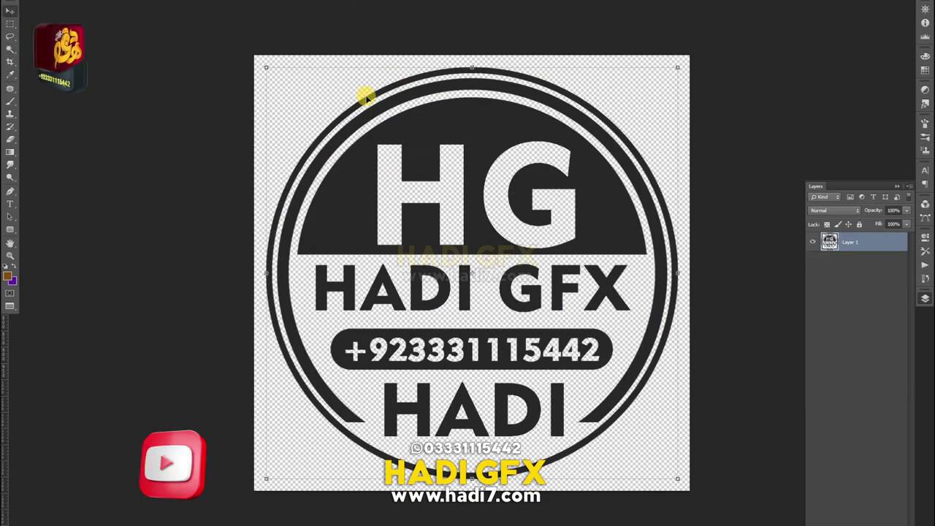
Step: Duplicate the ring onto a new layer and stretch it to about 1306 px wide
key("ctrl+shift+alt+n")
key("ctrl+t")
left_click_drag(688, 223, 686, 233)
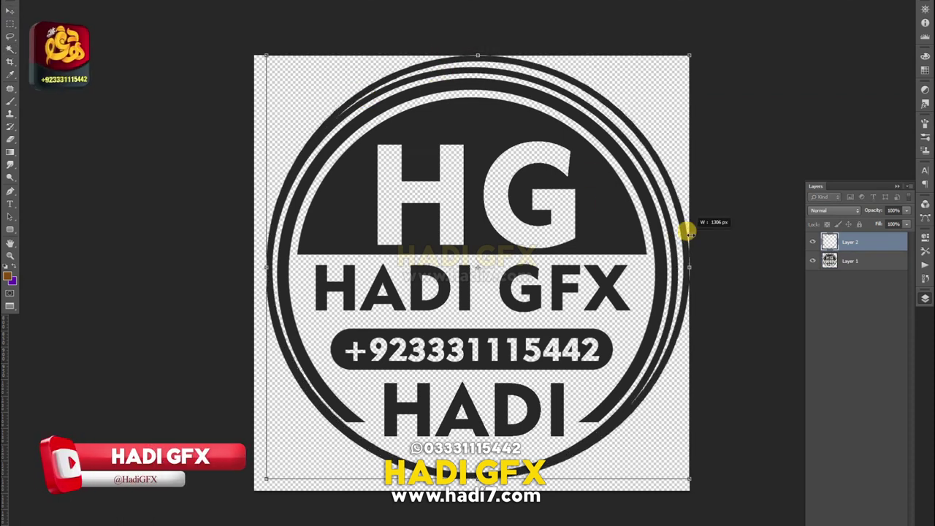
left_click_drag(265, 378, 256, 387)
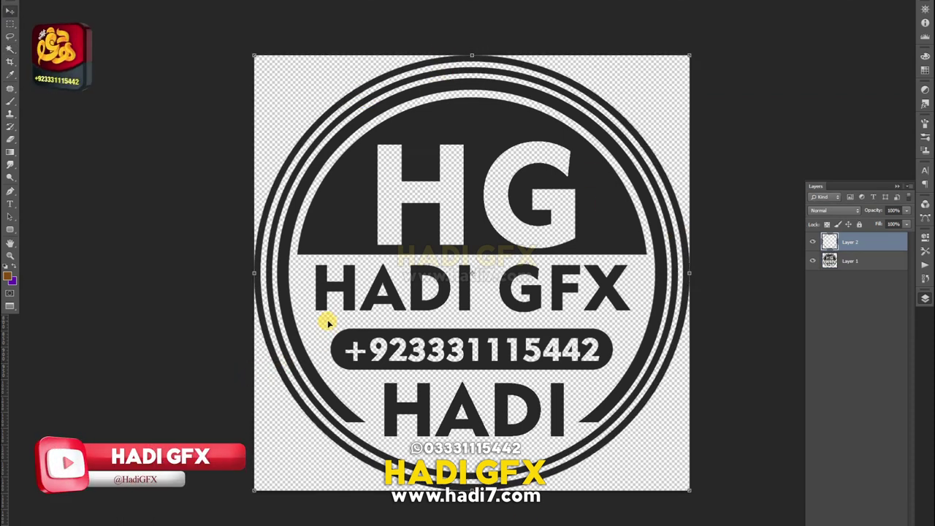
key("Return")
key("alt+bracketleft")
key("ctrl+t")
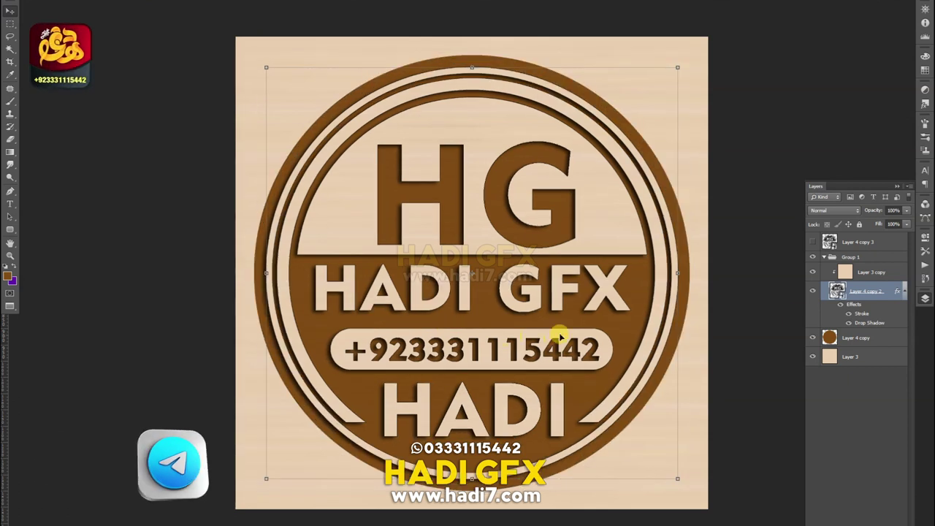
Step: Add an Inner Shadow with distance 12 to the brown disc layer Layer 4 copy
left_click(842, 339)
left_click(292, 371)
left_click_drag(383, 385, 390, 387)
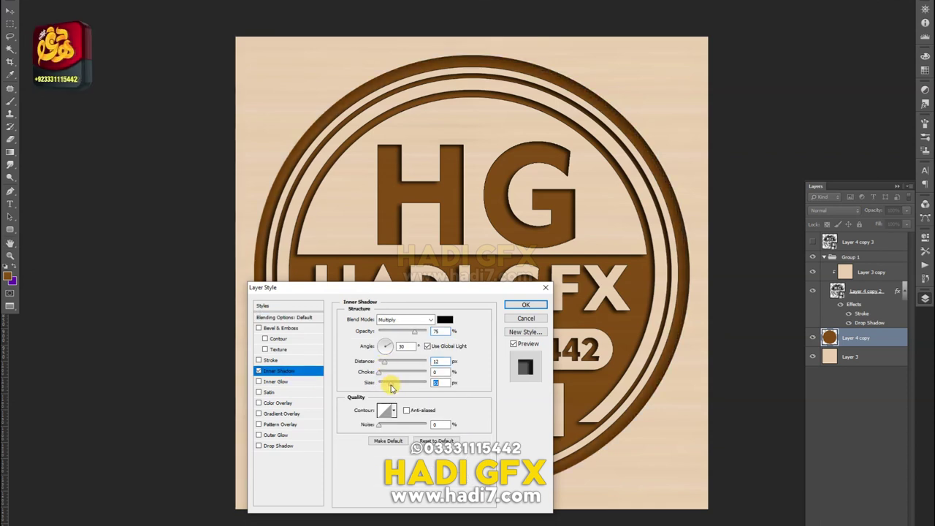
left_click(511, 304)
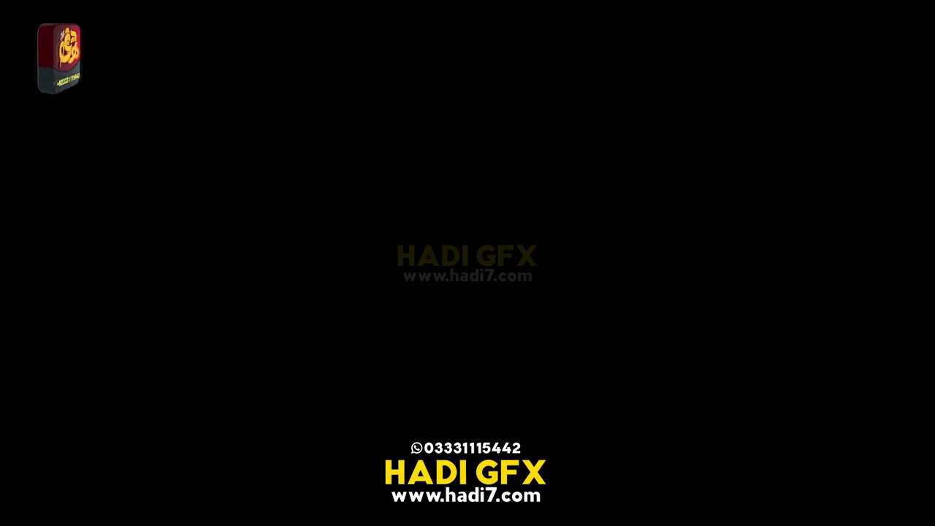
Step: Save the document as 'PSD New Theme' in the Downloads folder
key("ctrl+shift+s")
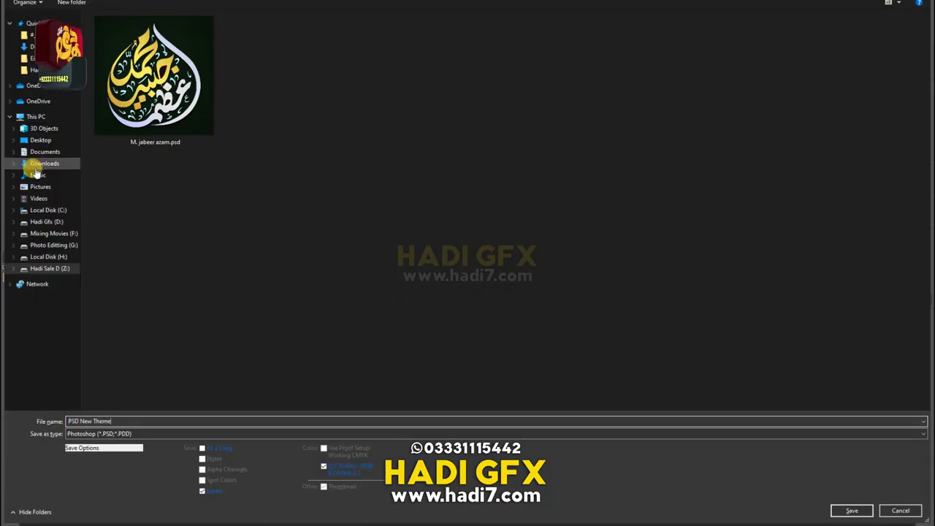
left_click(35, 166)
left_click(850, 510)
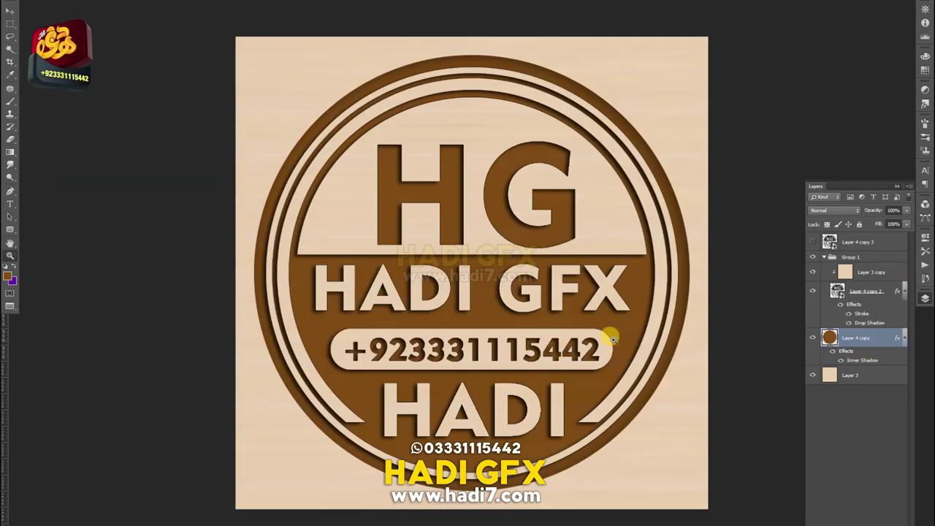
Step: Lower the saturation slightly with Hue/Saturation, then select the lettering group Group 1
key("ctrl+u")
left_click_drag(597, 333, 592, 360)
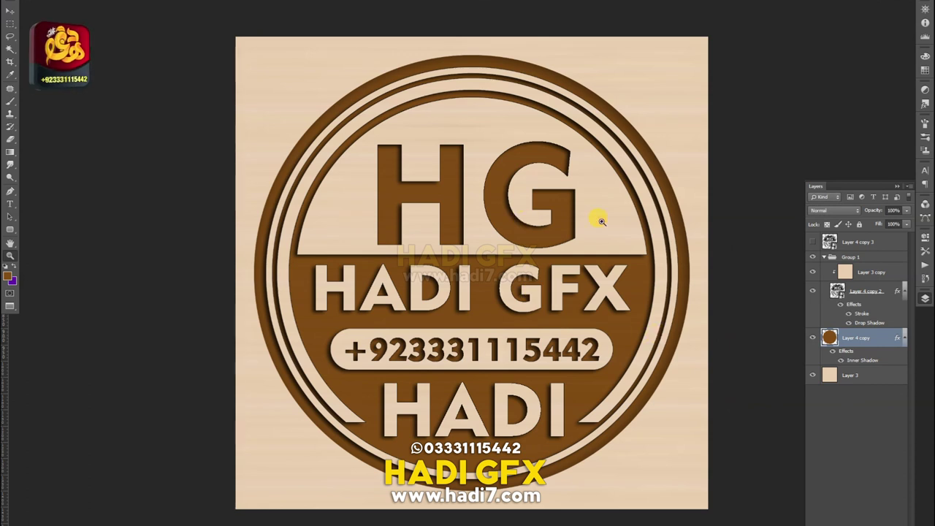
left_click(598, 220)
left_click(822, 258)
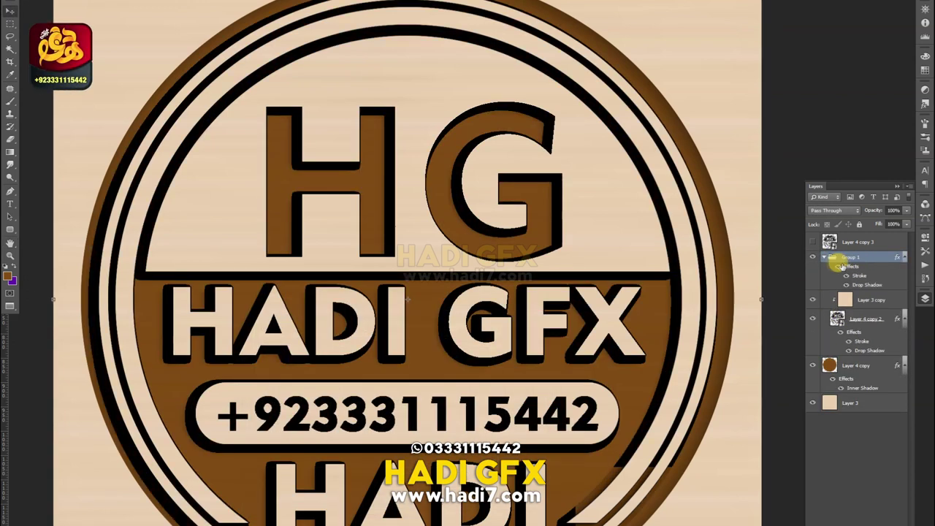
left_click(852, 332)
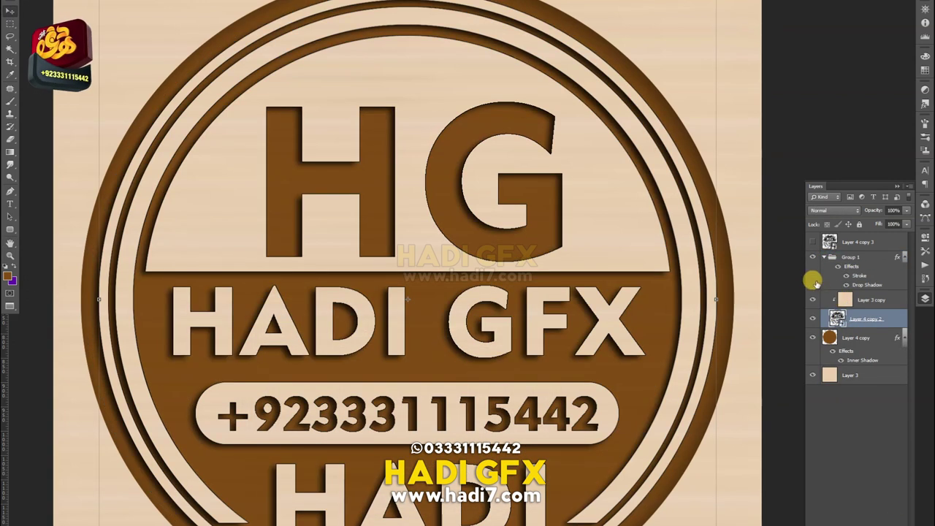
left_click(825, 257)
left_click(851, 259)
Step: Give Group 1 a Bevel & Emboss of size 18 with a light beige shadow colour and Texture
double_click(884, 256)
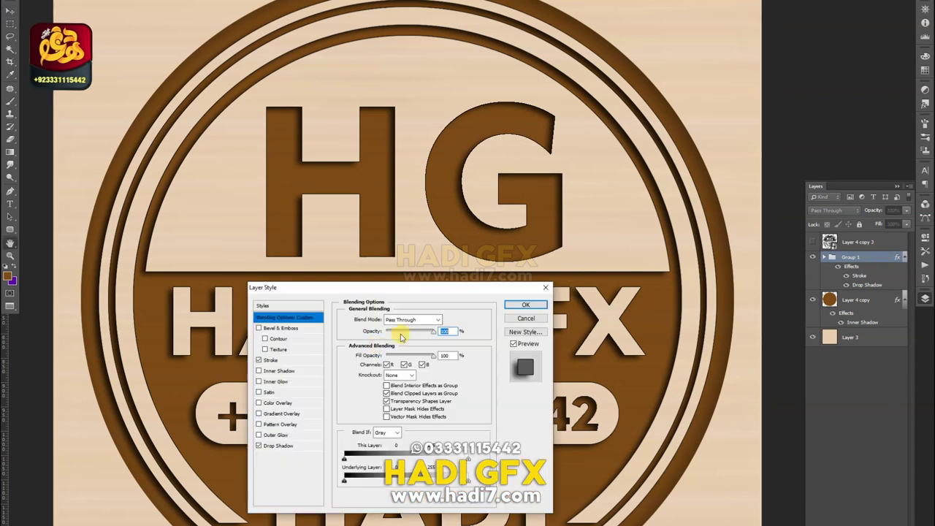
left_click(283, 329)
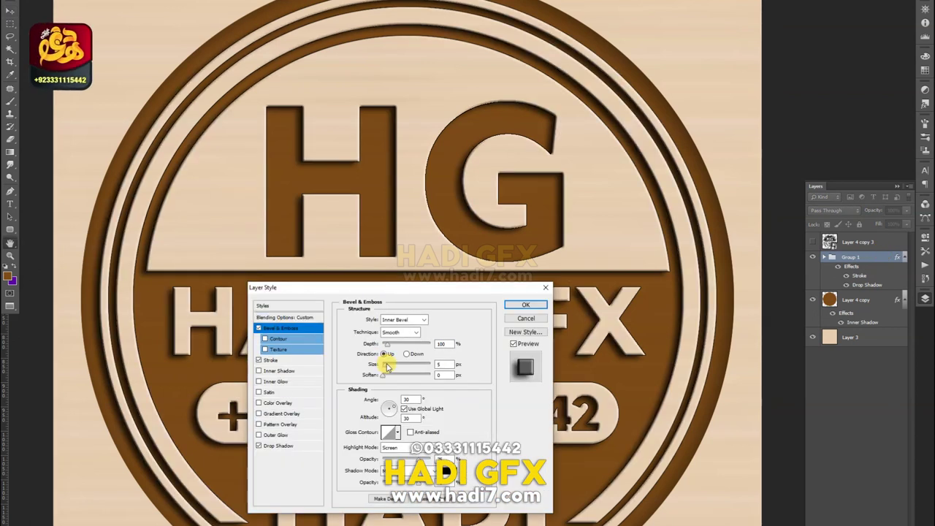
left_click_drag(387, 368, 390, 369)
left_click_drag(401, 292, 404, 225)
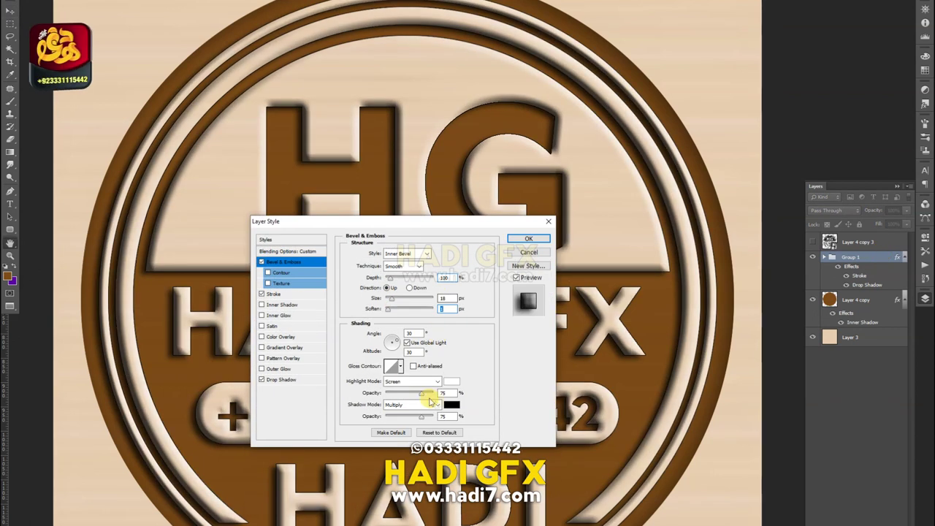
left_click(450, 404)
left_click(678, 168)
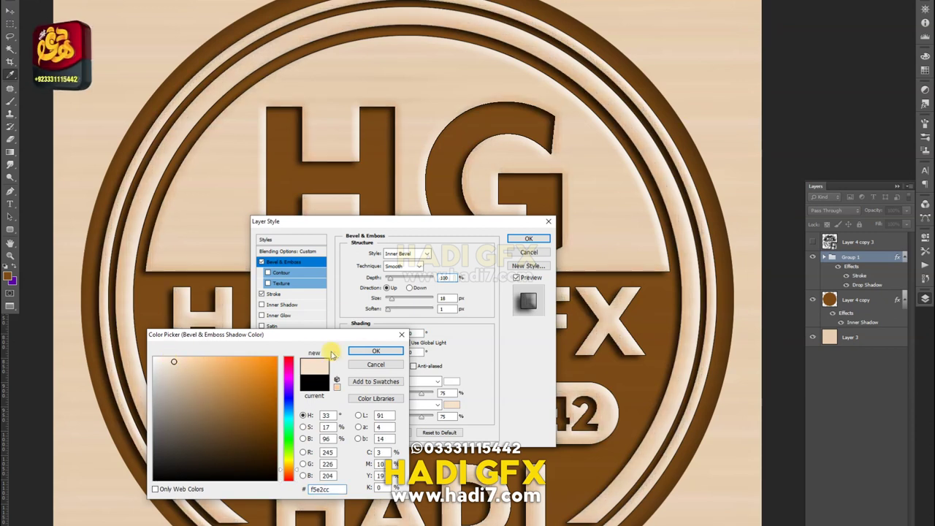
left_click(369, 351)
left_click(303, 283)
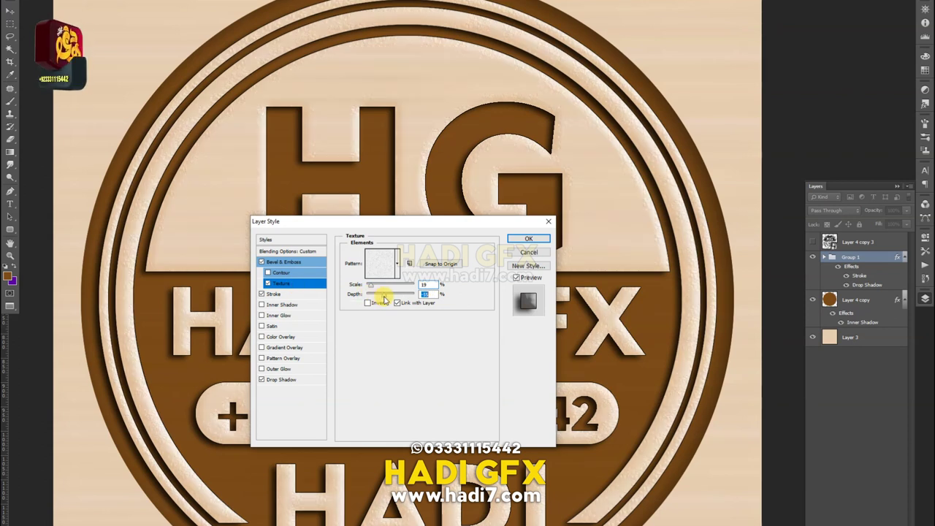
left_click(324, 264)
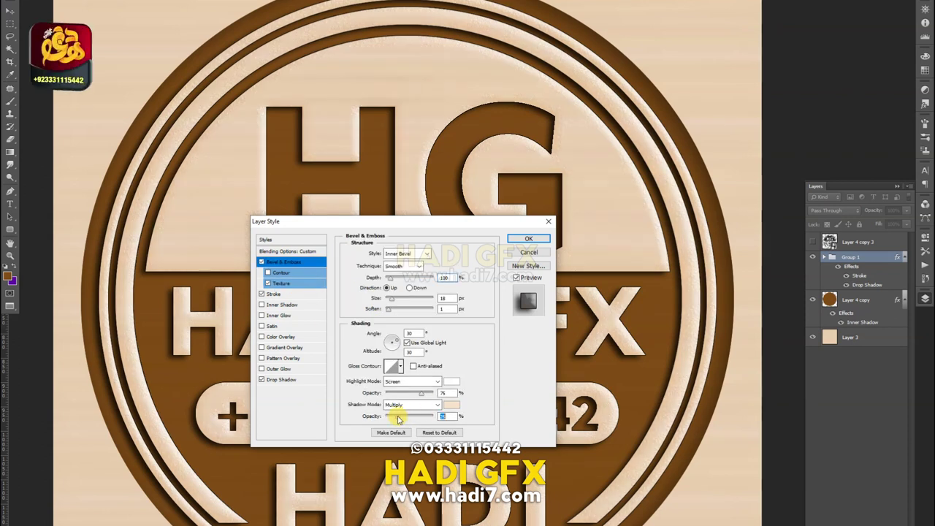
Step: Set the Group 1 stroke size to 2 px
left_click(275, 293)
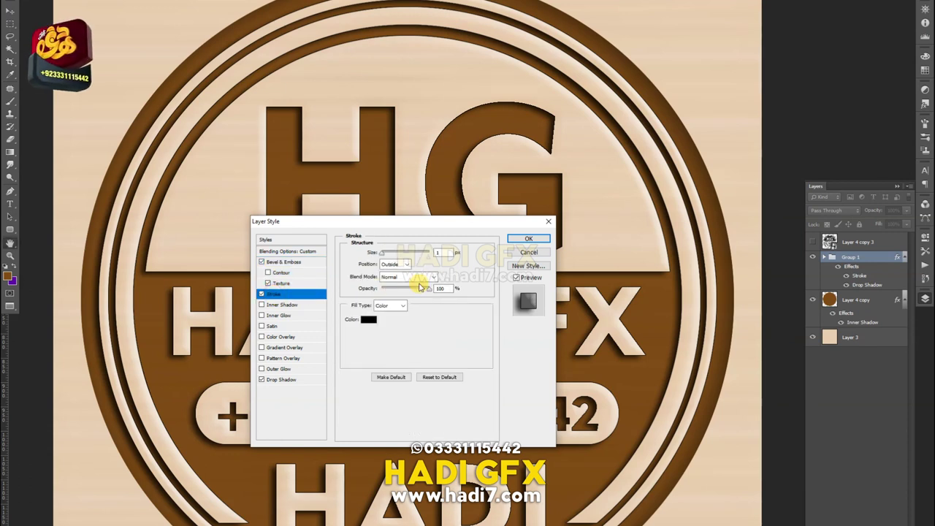
type("2")
key("Tab")
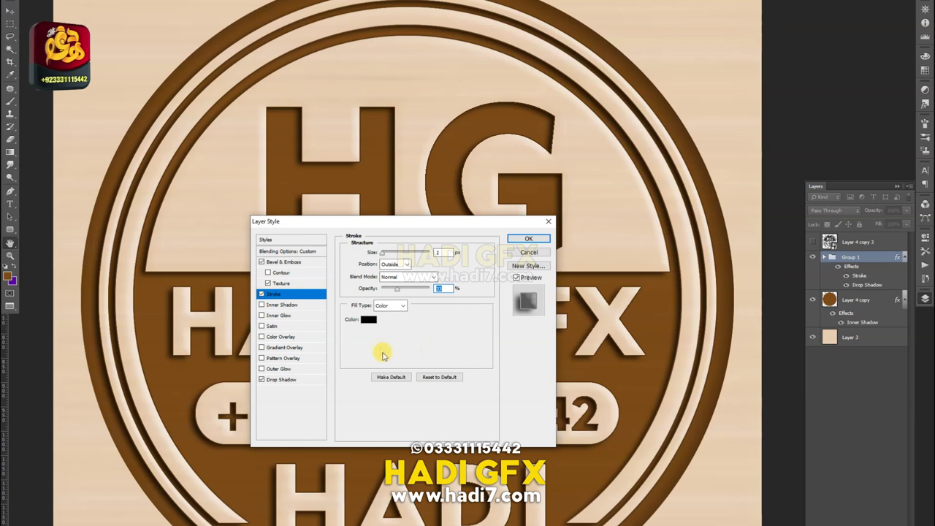
Step: Give the drop shadow a Linear contour and a new size, then apply the layer style
left_click(281, 379)
left_click(389, 343)
left_click(521, 118)
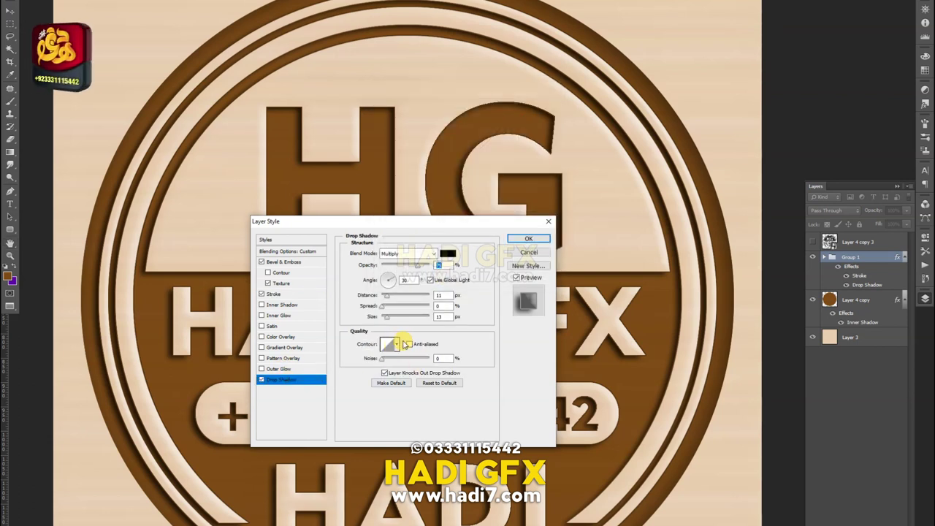
left_click(397, 344)
left_click(353, 382)
left_click(382, 381)
left_click(414, 386)
left_click(418, 370)
left_click(387, 365)
left_click(355, 368)
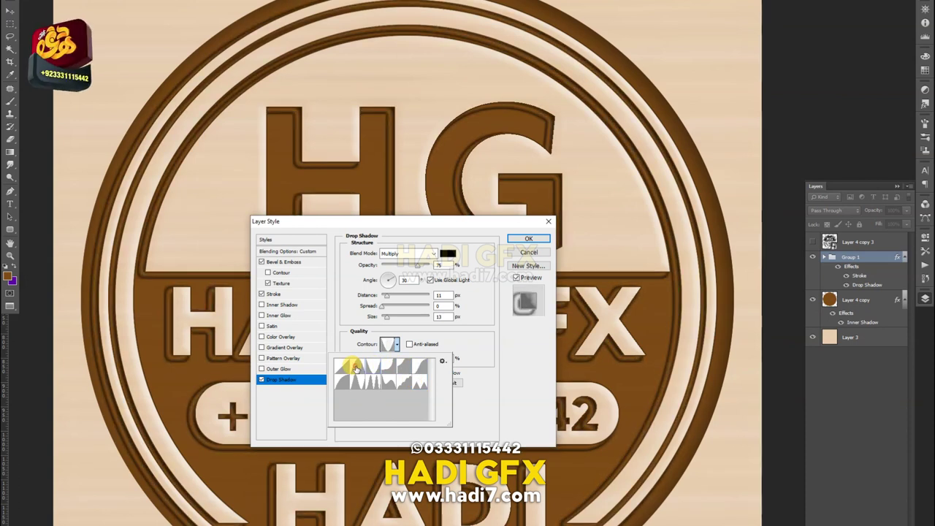
left_click(337, 365)
left_click(471, 317)
left_click_drag(387, 316, 389, 301)
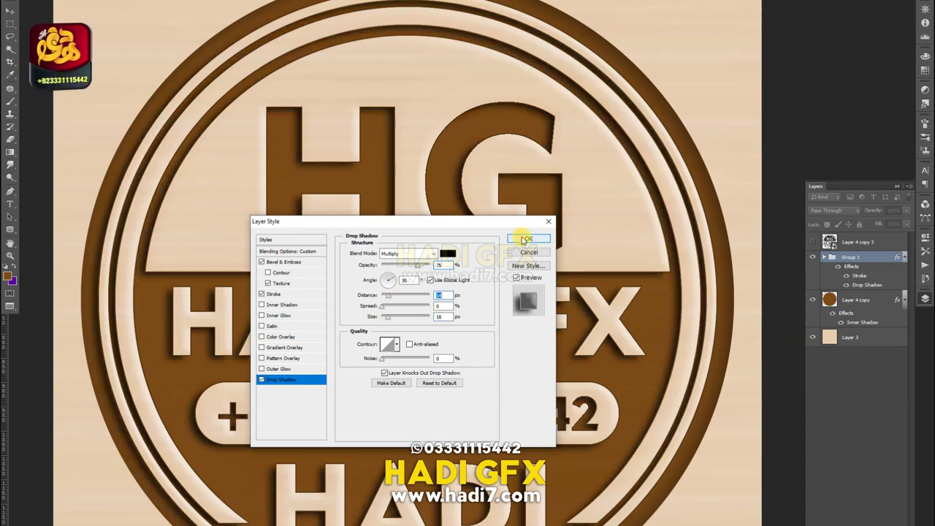
left_click(527, 239)
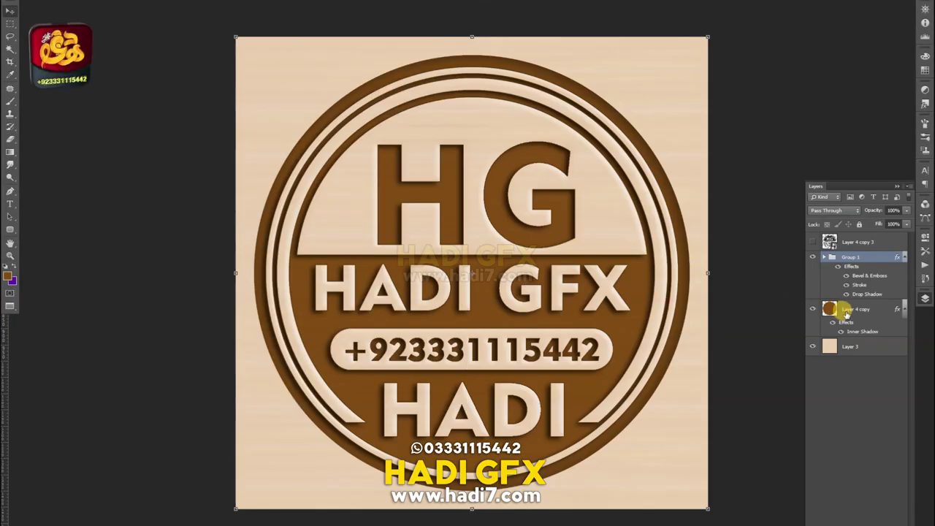
Step: Darken the brown disc layer Layer 4 copy to Hue/Saturation lightness -20
left_click(846, 313)
key("ctrl+u")
left_click_drag(597, 354, 579, 357)
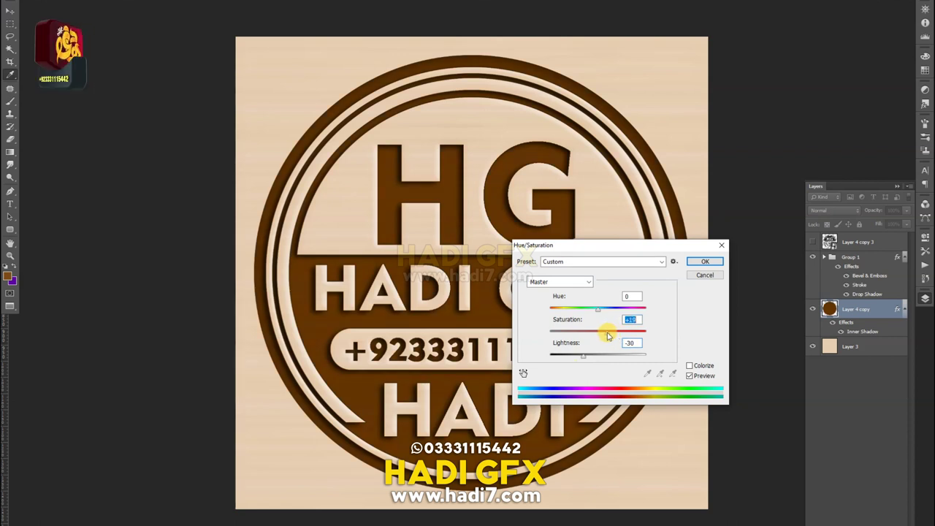
key("Return")
Step: Add a Bevel & Emboss with Texture at scale 19 to the badge base
double_click(860, 331)
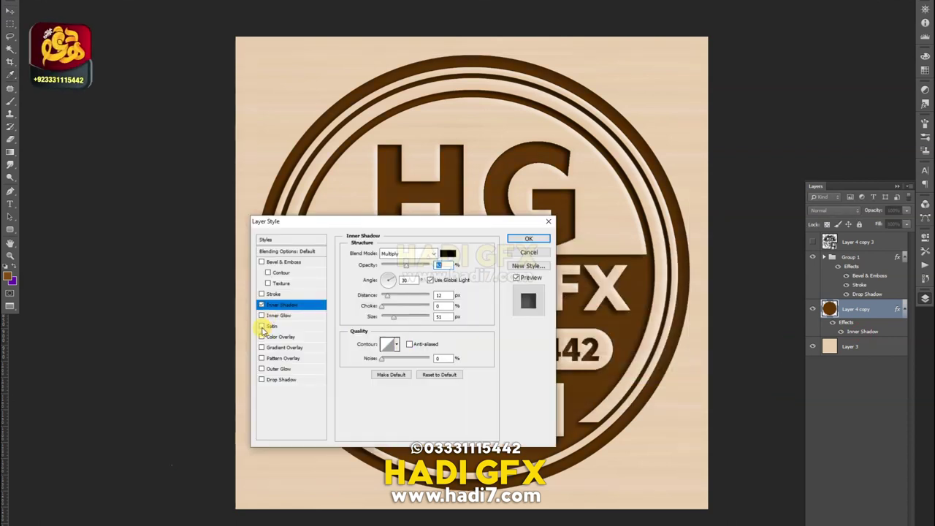
left_click(261, 261)
left_click(268, 282)
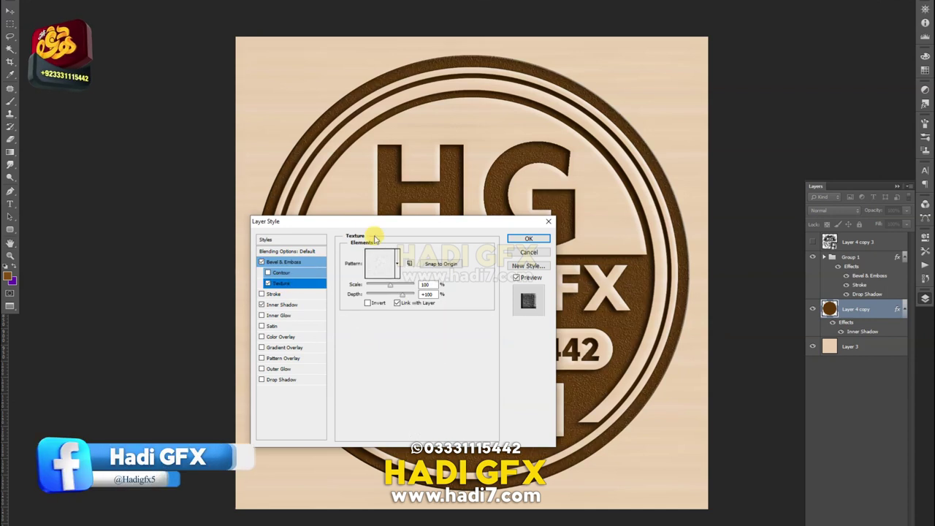
left_click_drag(374, 221, 540, 310)
left_click_drag(555, 373, 541, 374)
left_click(543, 384)
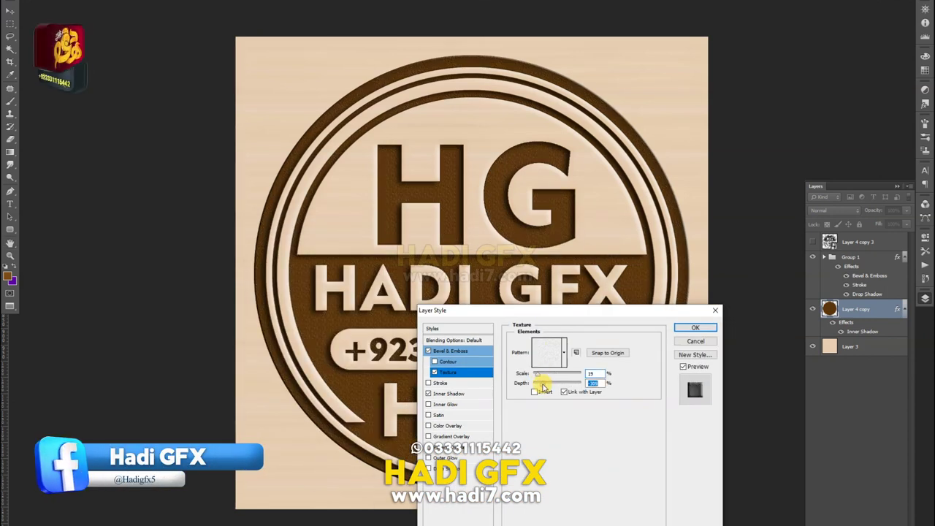
left_click(695, 327)
Step: Adjust the drop shadow distance in Group 1's layer style and confirm
double_click(866, 293)
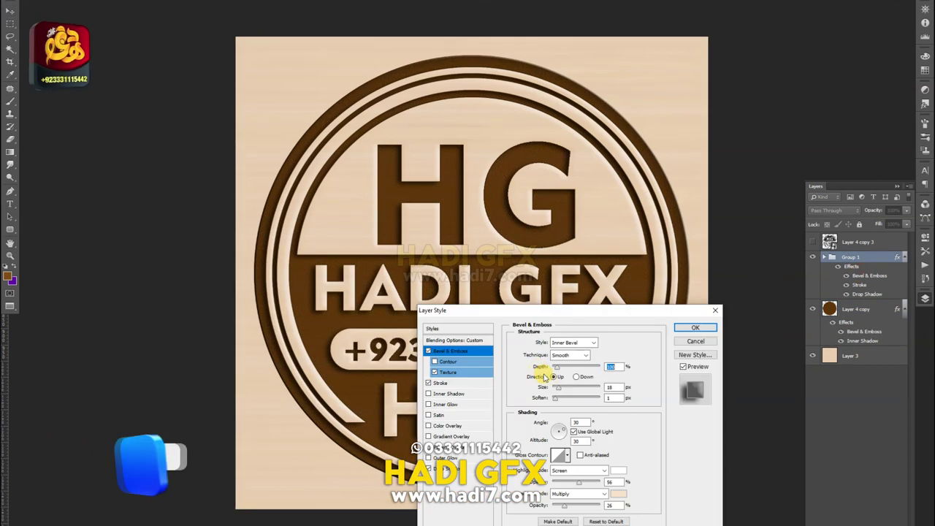
left_click(554, 385)
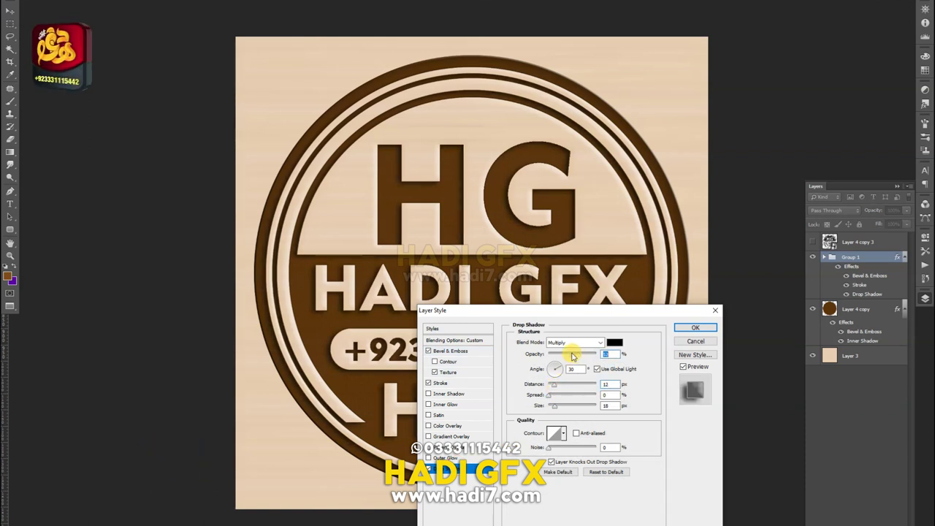
key("Return")
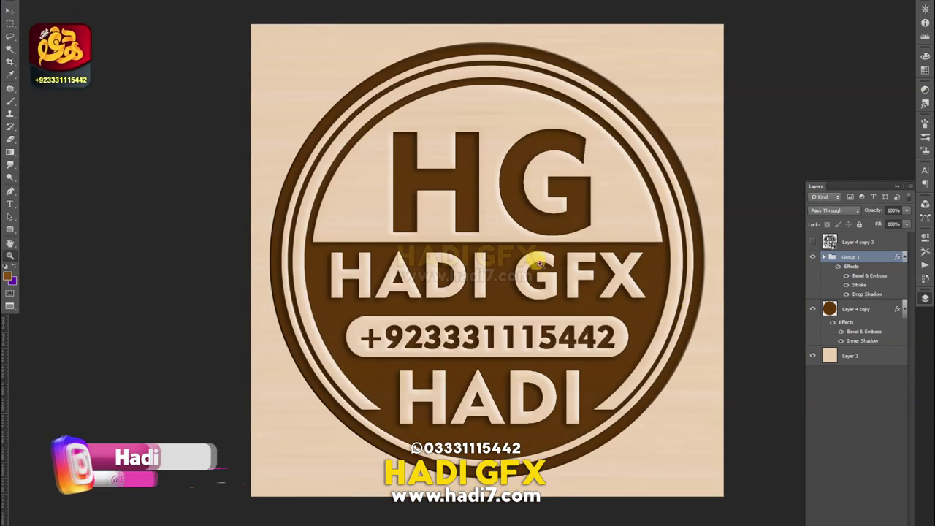
Step: Dismiss Hue/Saturation unchanged and zoom out to view the whole badge
key("ctrl+u")
key("Return")
left_click(610, 254)
left_click(563, 365, "alt")
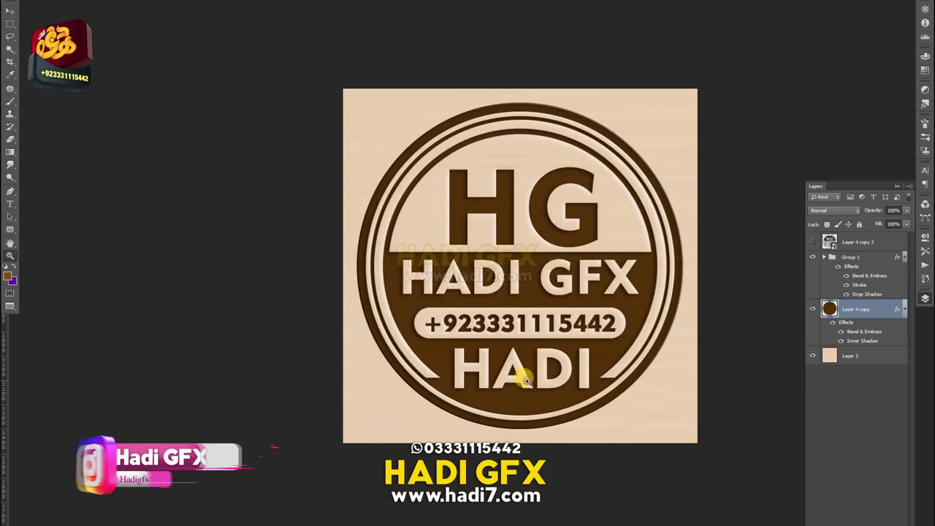
left_click(725, 334)
scroll(724, 333, "up", 1)
Step: Make a circular elliptical selection around the badge into a new black circle layer
right_click(11, 230)
right_click(11, 28)
left_click(44, 31)
left_click_drag(336, 37, 730, 431)
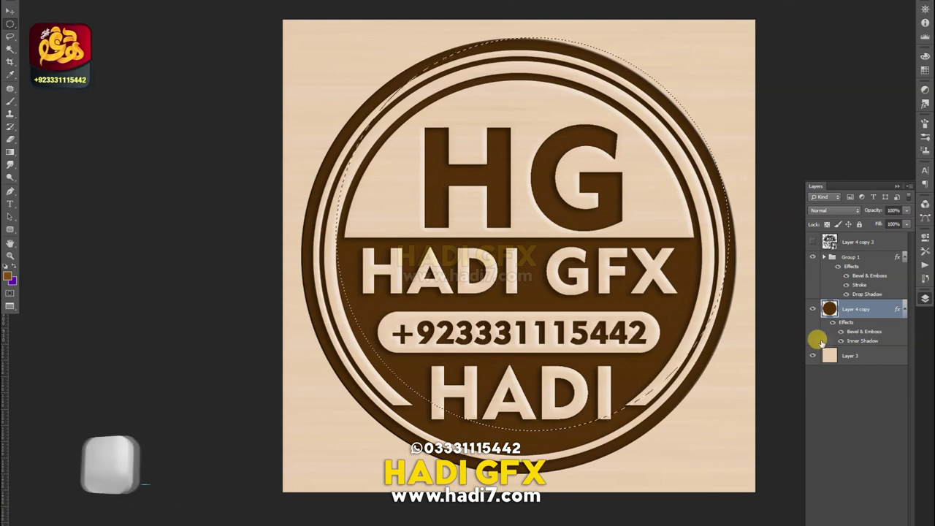
left_click(838, 356)
key("ctrl+j")
key("ctrl+u")
left_click_drag(597, 329, 382, 328)
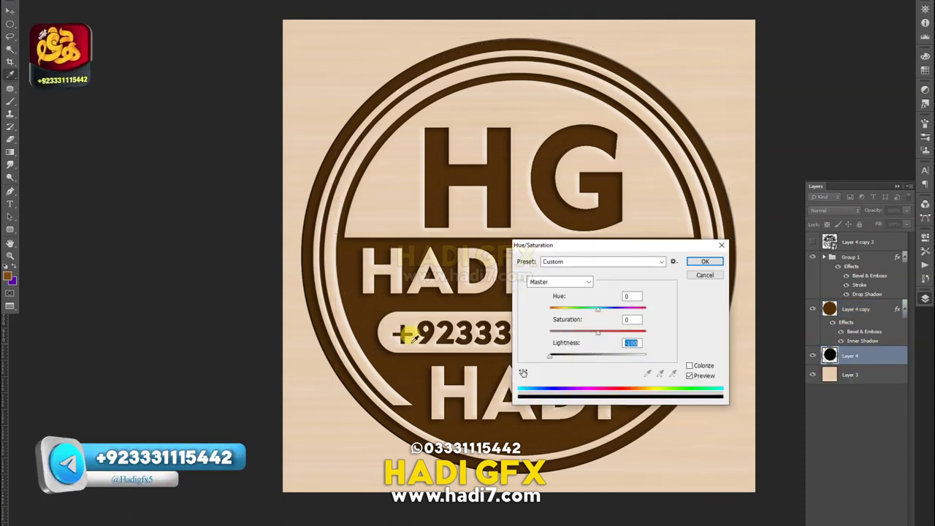
key("Return")
Step: Move the black circle above the brown base and enlarge it to cover the rings
key("ctrl+t")
key("Return")
key("ctrl+bracketright")
key("ctrl+a")
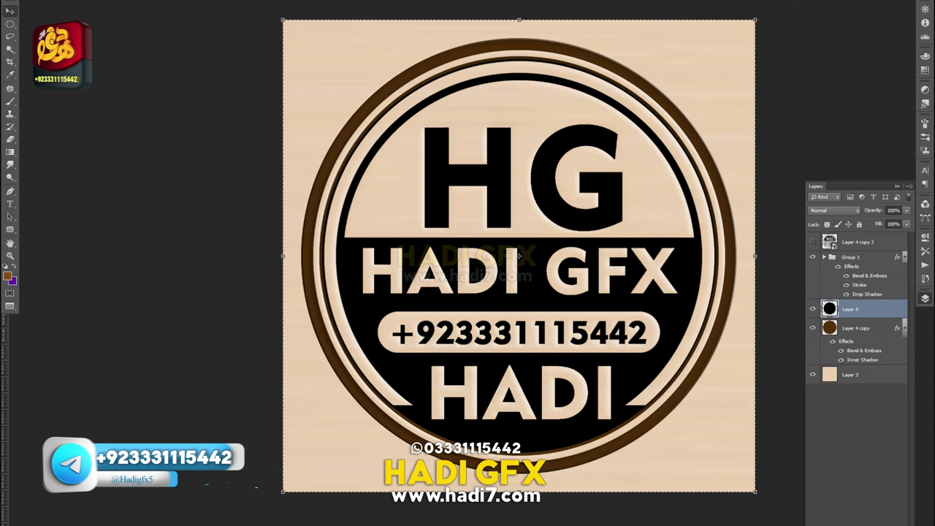
key("ctrl+t")
left_click_drag(709, 68, 734, 41)
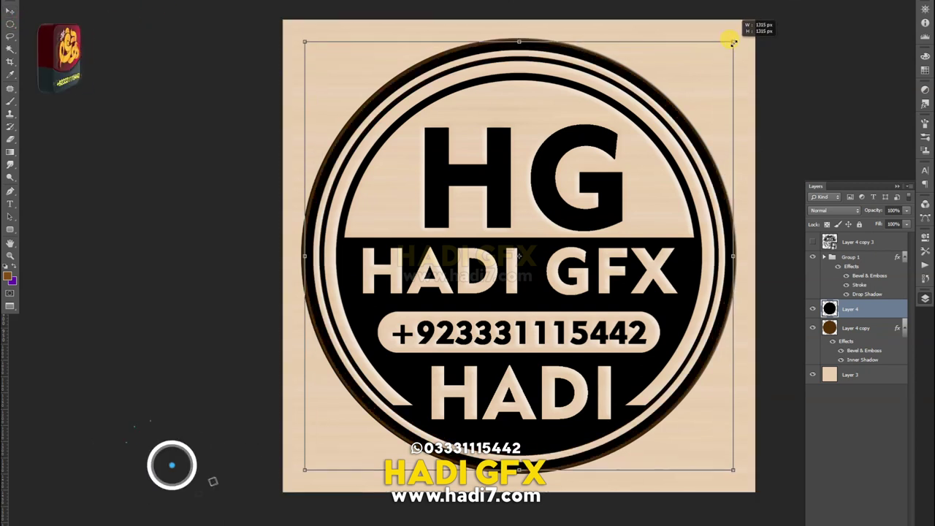
key("Return")
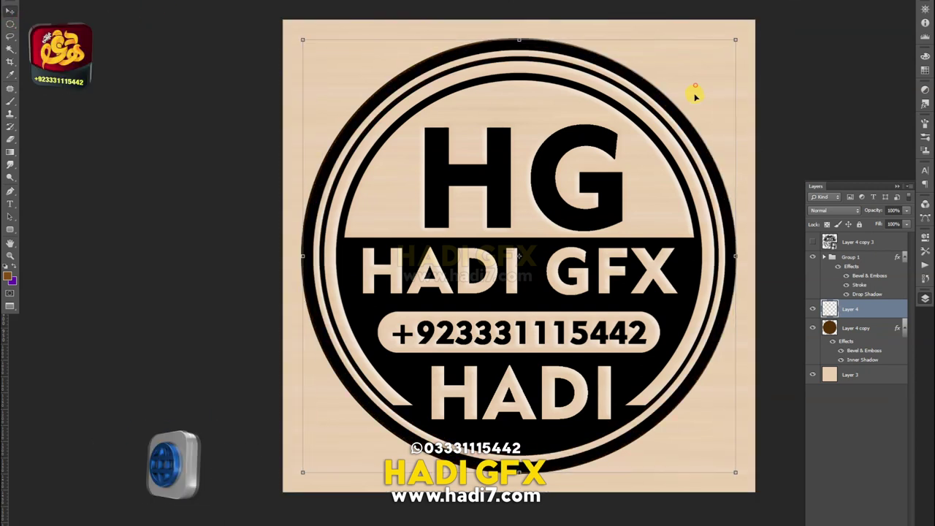
Step: Duplicate the black circle, shrink it and lighten it to white over the lettering
key("ctrl+j")
key("ctrl+t")
left_click_drag(720, 73, 663, 125)
key("Return")
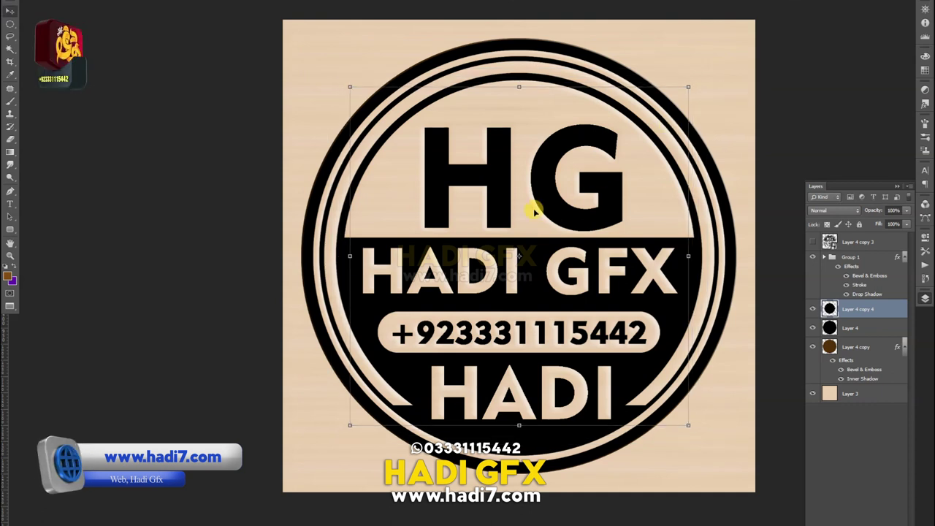
key("ctrl+u")
left_click_drag(597, 356, 638, 358)
key("Return")
key("ctrl+t")
left_click_drag(680, 92, 671, 103)
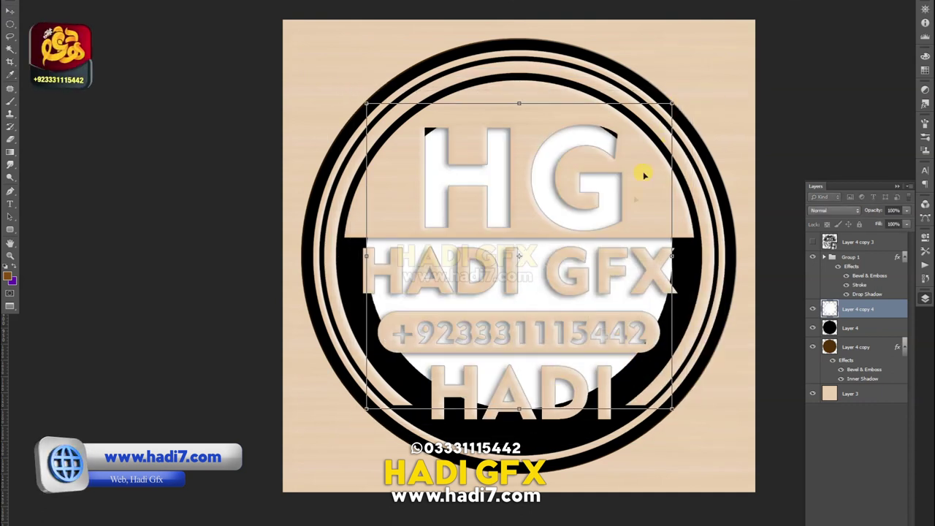
Step: Feather the circle selection by 50 px, clear it, and merge into the black circle
key("Return")
left_click(829, 309, "ctrl")
right_click(423, 179)
left_click(445, 211)
key("Return")
key("Delete")
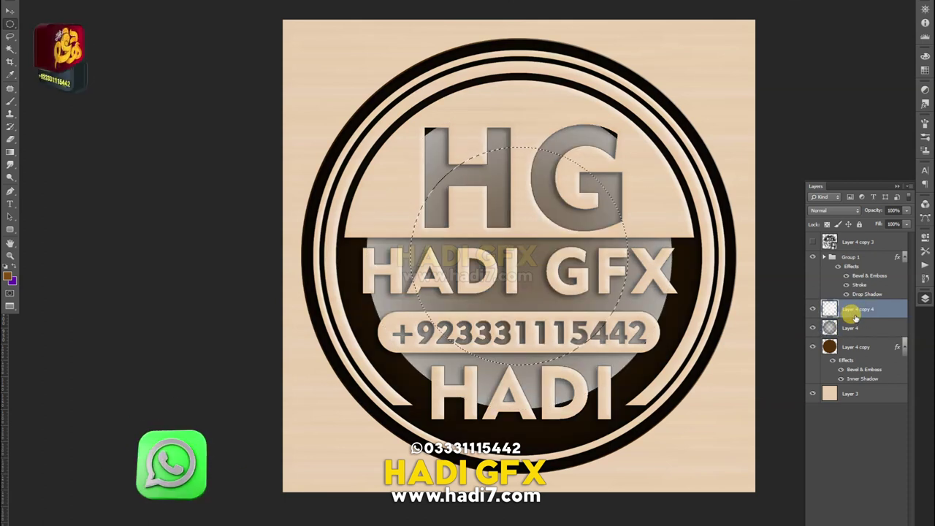
key("Delete")
key("ctrl+d")
key("ctrl+e")
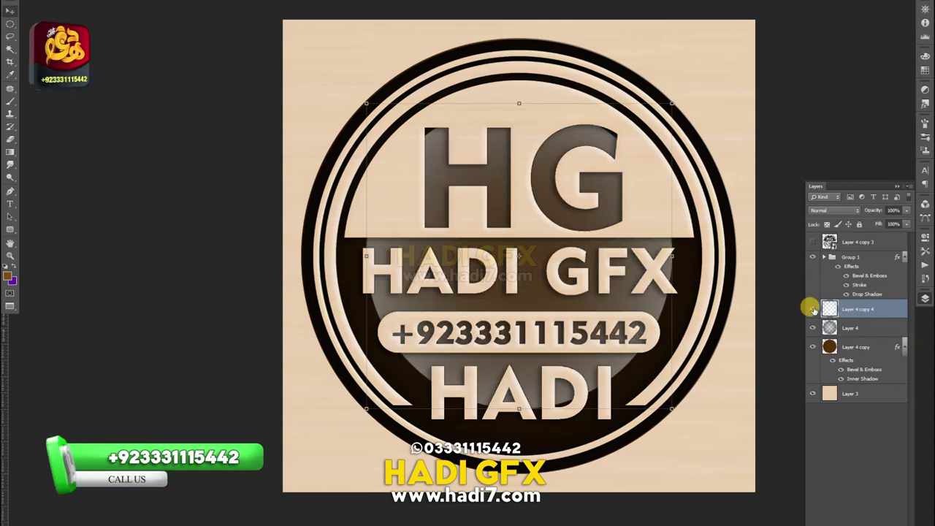
Step: Fade the dark shading circle to 23% opacity
key("ctrl+t")
key("2")
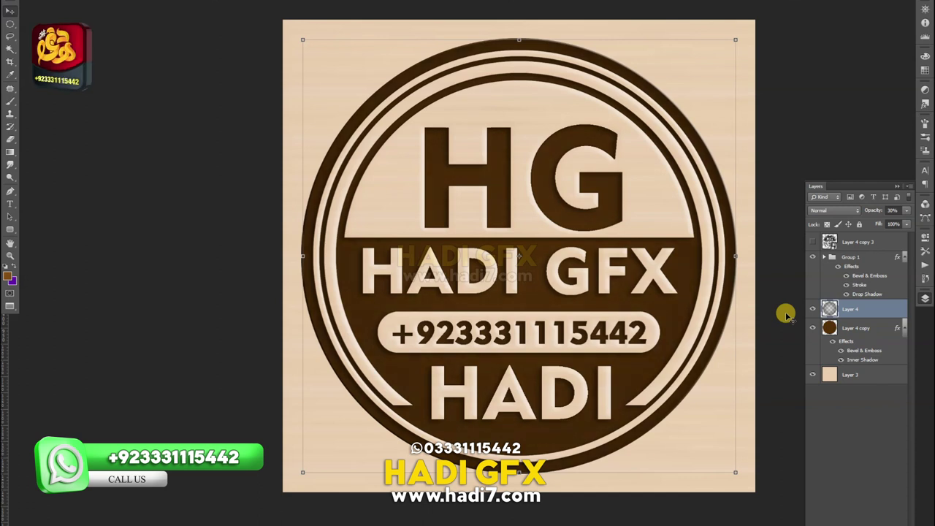
key("2")
key("3")
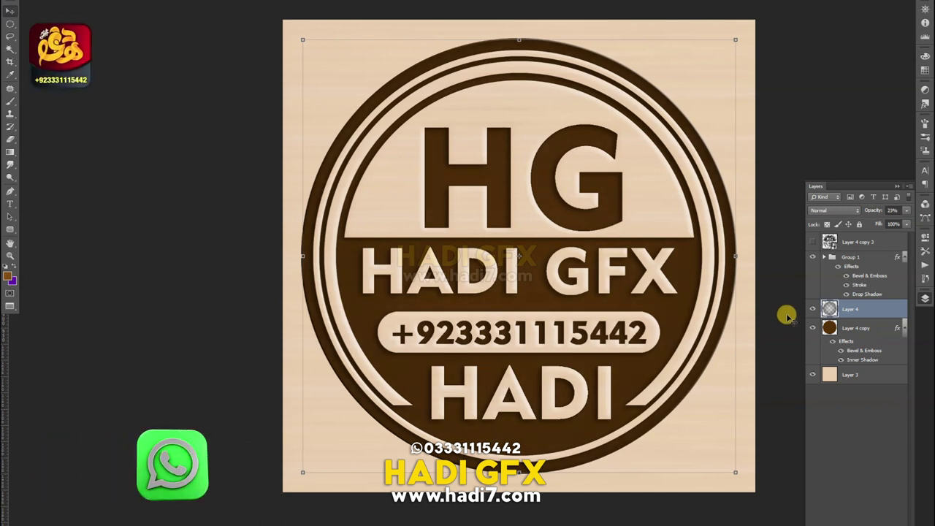
Step: Check Curves on the badge base without changes, then open Hue/Saturation on the dark circle
left_click(834, 328)
key("ctrl+m")
key("Return")
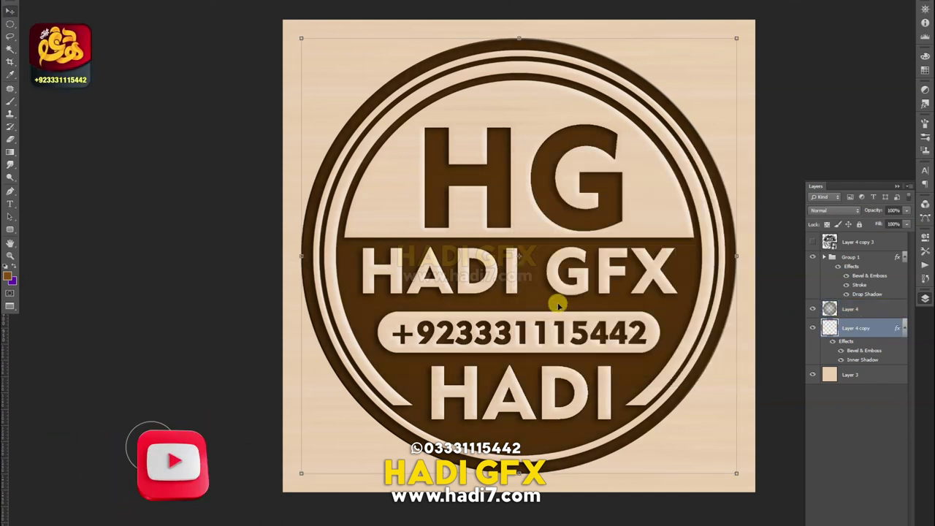
key("alt+]")
key("ctrl+u")
mouse_move(597, 307)
left_mouse_down()
mouse_move(549, 308)
mouse_move(642, 318)
left_mouse_up()
left_click(704, 274)
key("alt+[")
key("ctrl+u")
left_click_drag(556, 317, 544, 313)
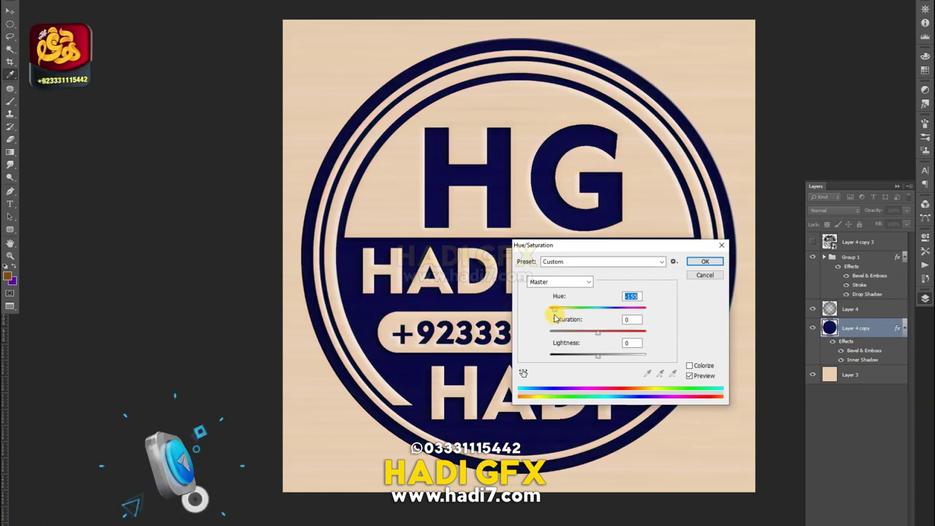
mouse_move(596, 332)
left_mouse_down()
mouse_move(580, 335)
mouse_move(587, 312)
left_mouse_up()
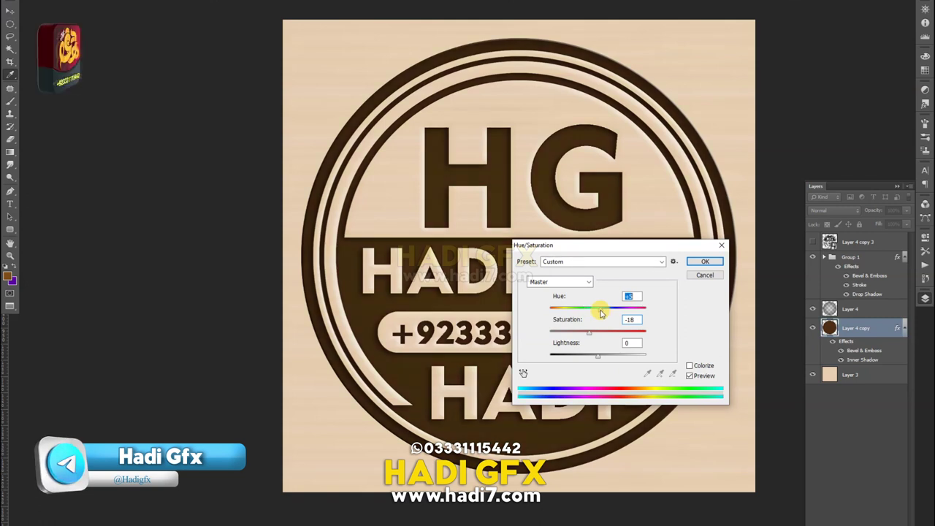
left_click(702, 273, "alt")
left_click_drag(597, 331, 549, 333)
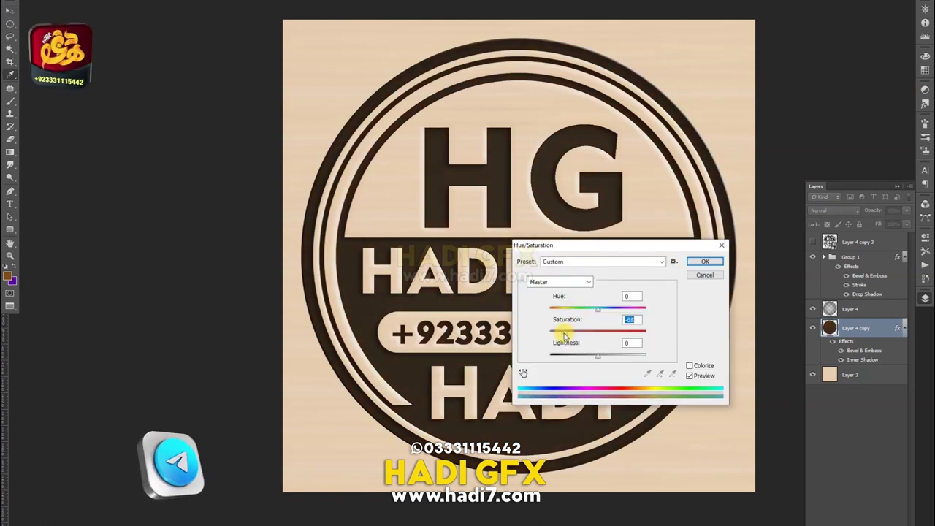
key("Escape")
key("ctrl+u")
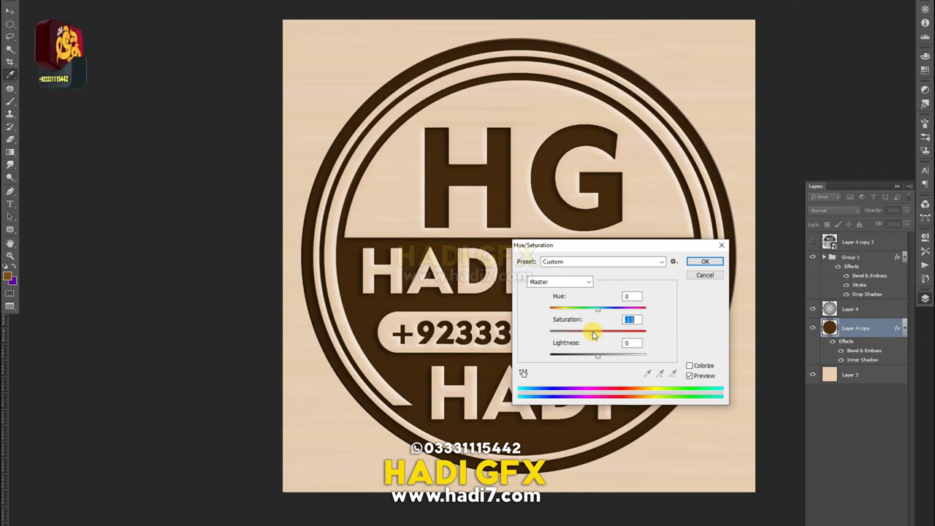
key("Return")
scroll(496, 222, "down", 1)
scroll(430, 287, "up", 1)
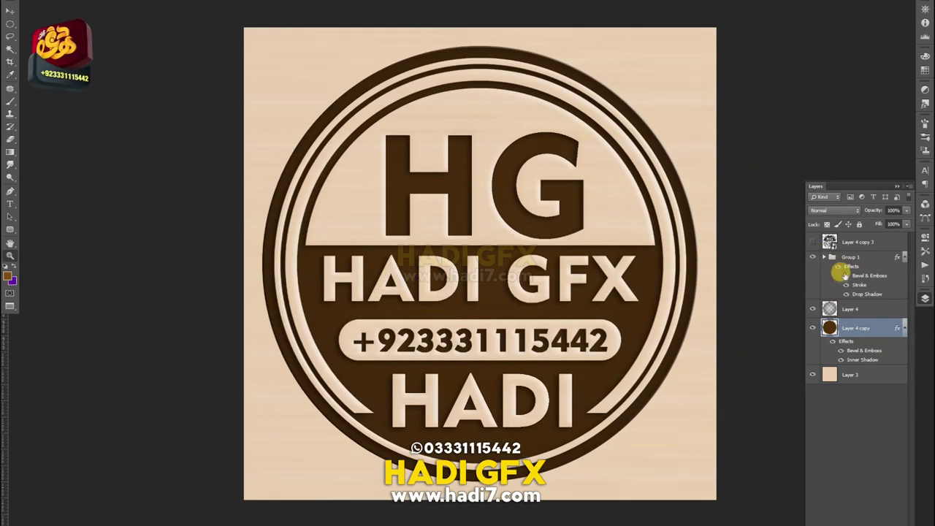
Step: Group the disc, ring and wood background layers into Group 2 beneath Group 1
left_click(904, 260)
left_click(849, 274)
key("ctrl+g")
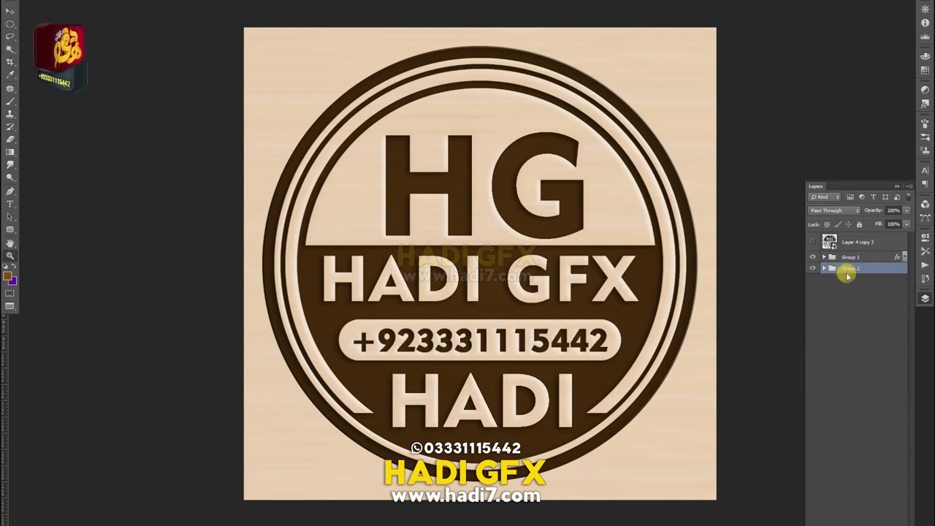